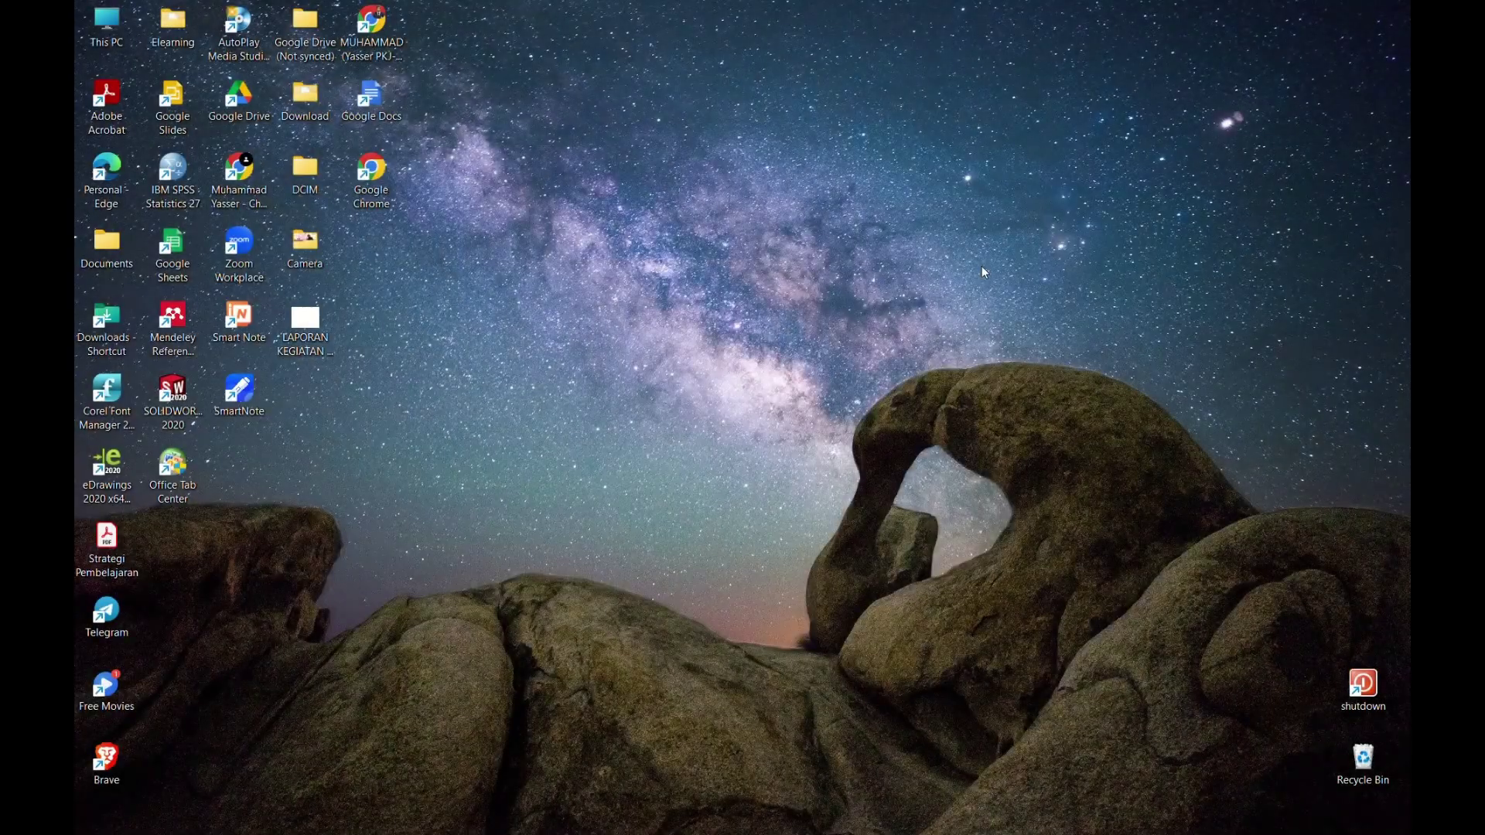
Step: Launch SOLIDWORKS, create a new part and open a 2D sketch on the Front Plane
{"action": "double_click", "coordinate": [173, 399]}
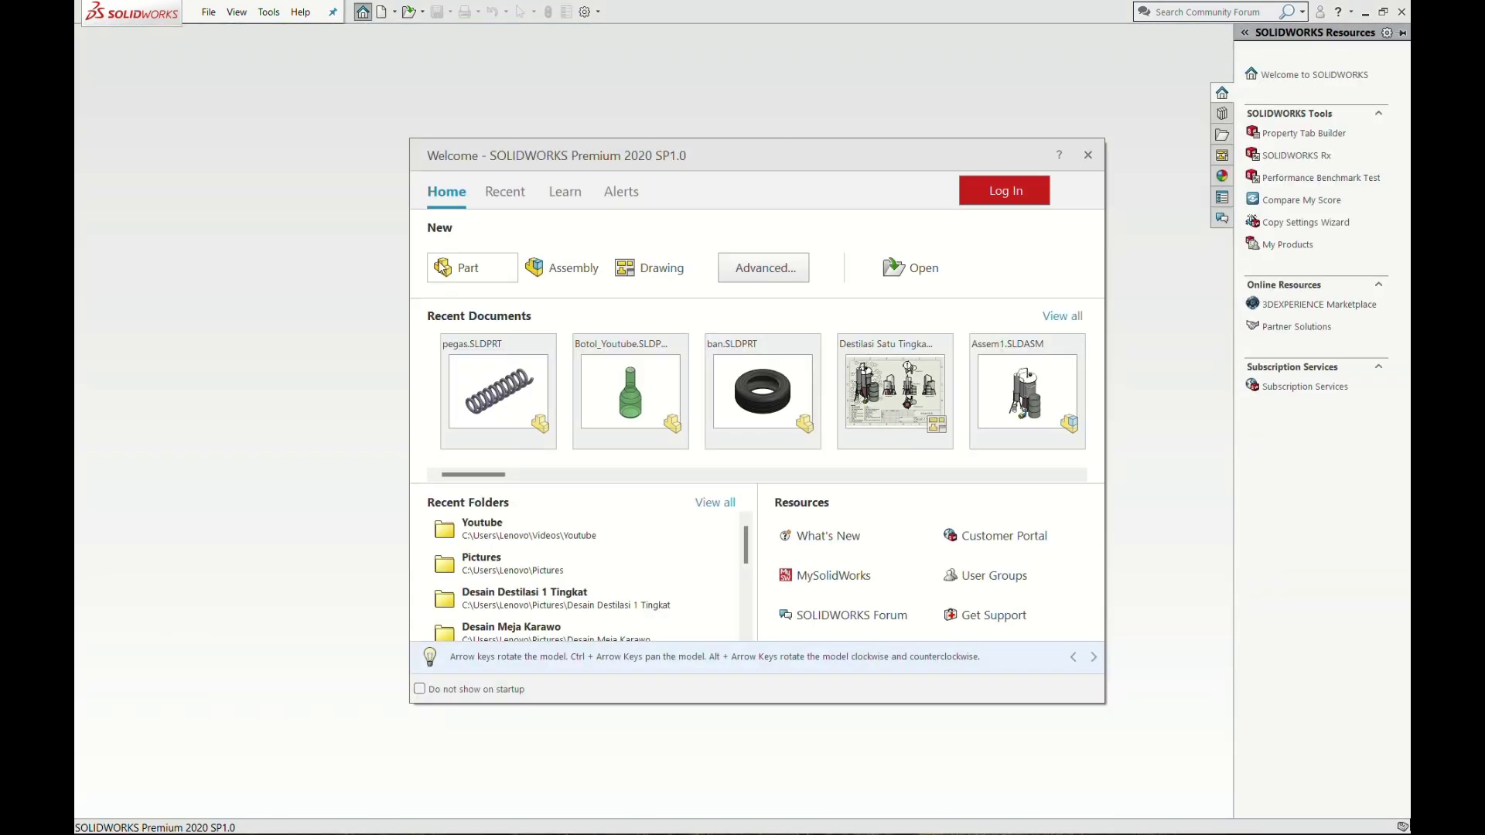
{"action": "left_click", "coordinate": [464, 267]}
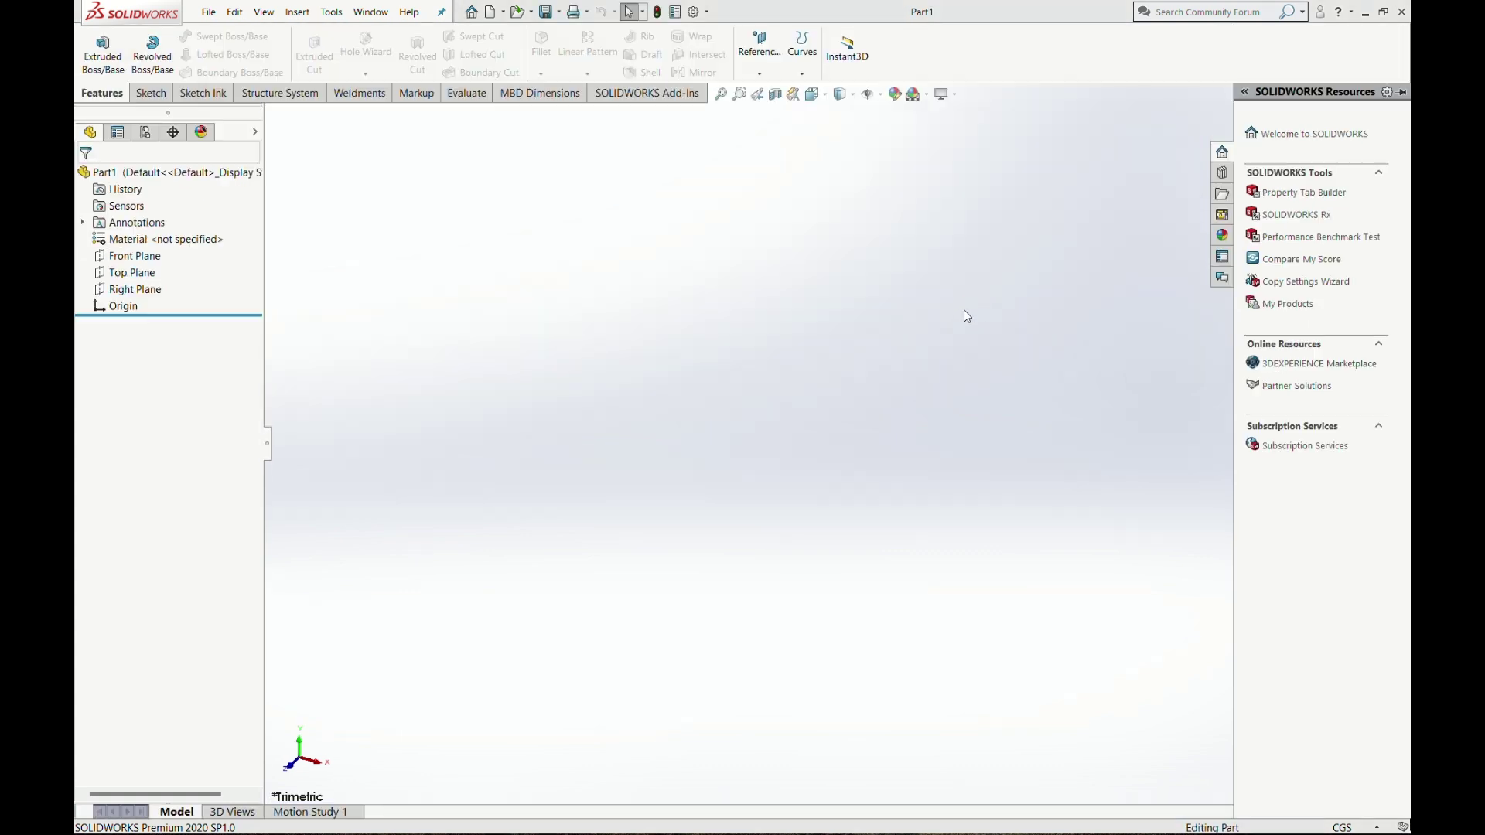
{"action": "left_click", "coordinate": [152, 94]}
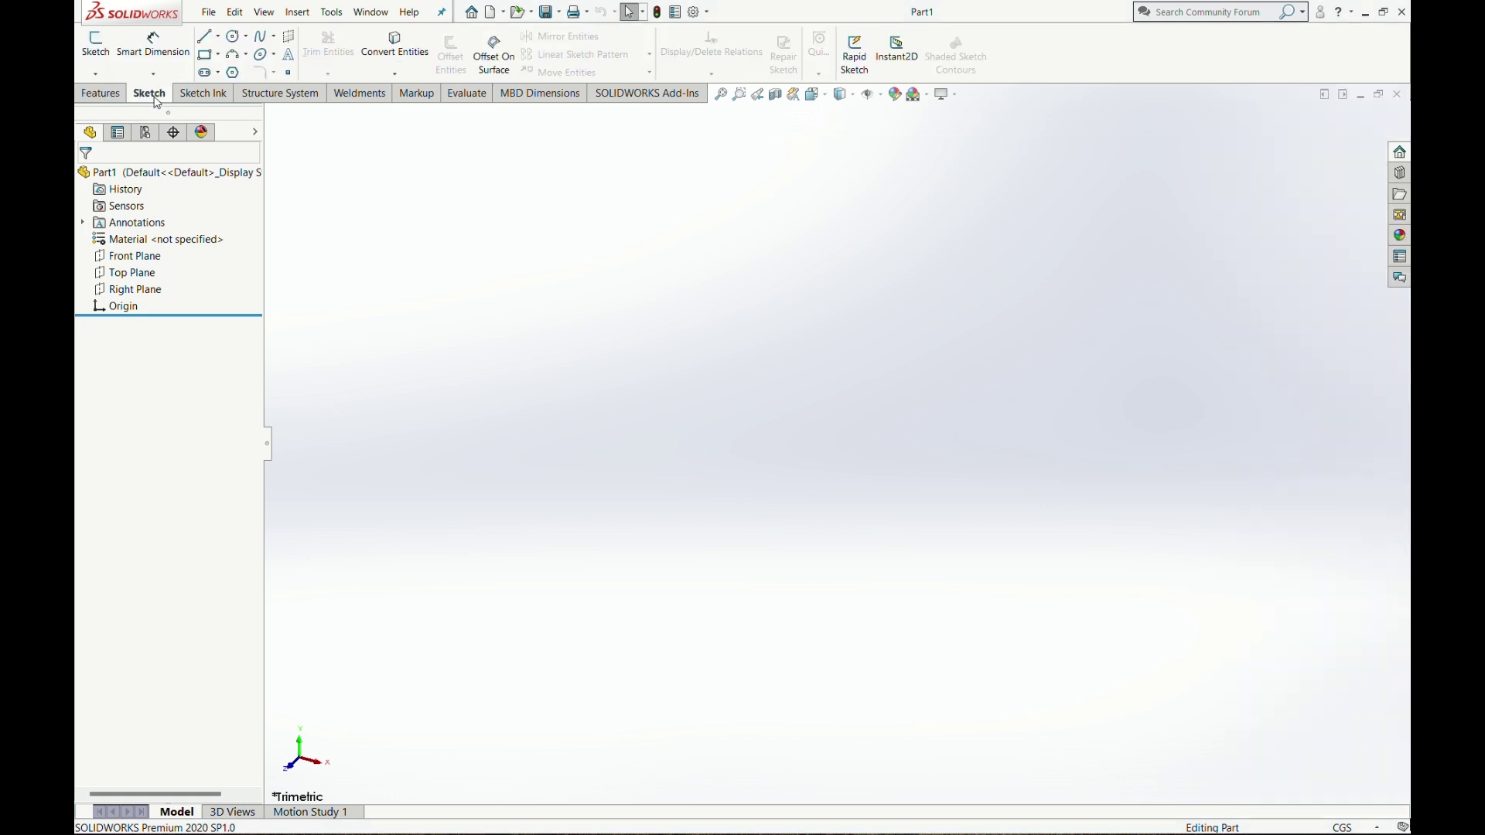
{"action": "left_click", "coordinate": [105, 77]}
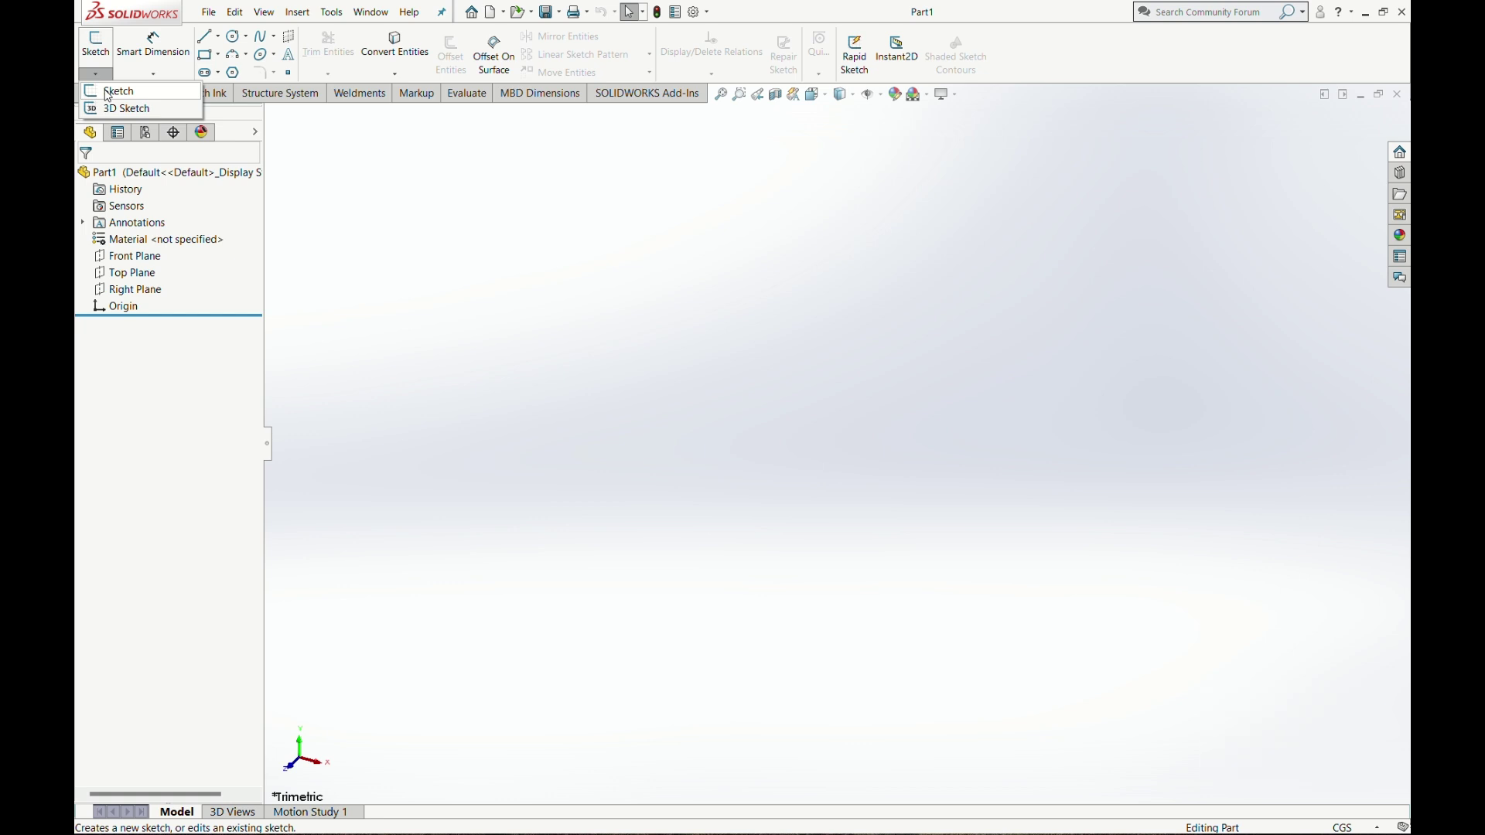
{"action": "left_click", "coordinate": [109, 92]}
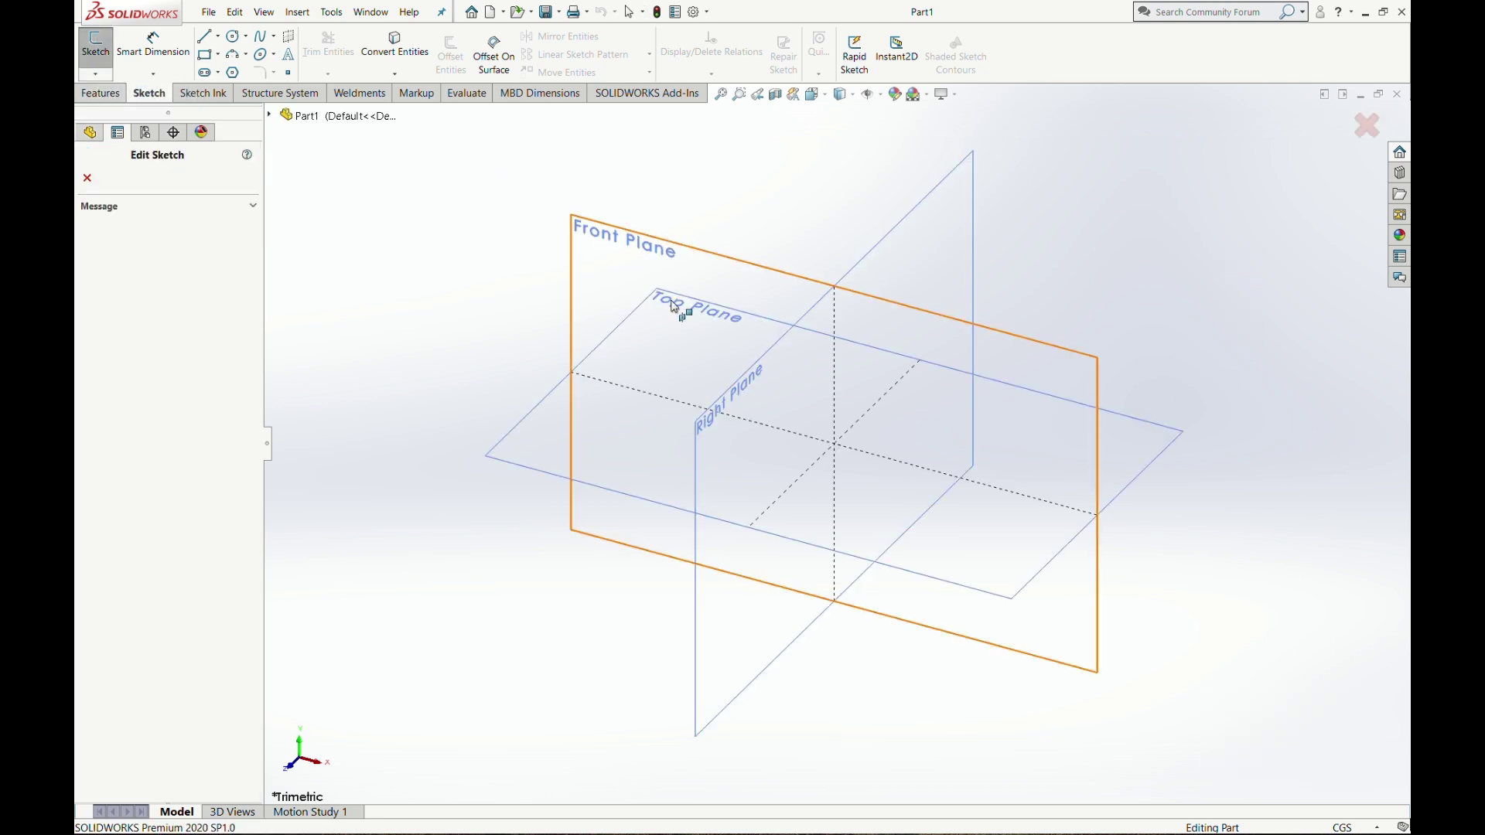
{"action": "left_click", "coordinate": [581, 254]}
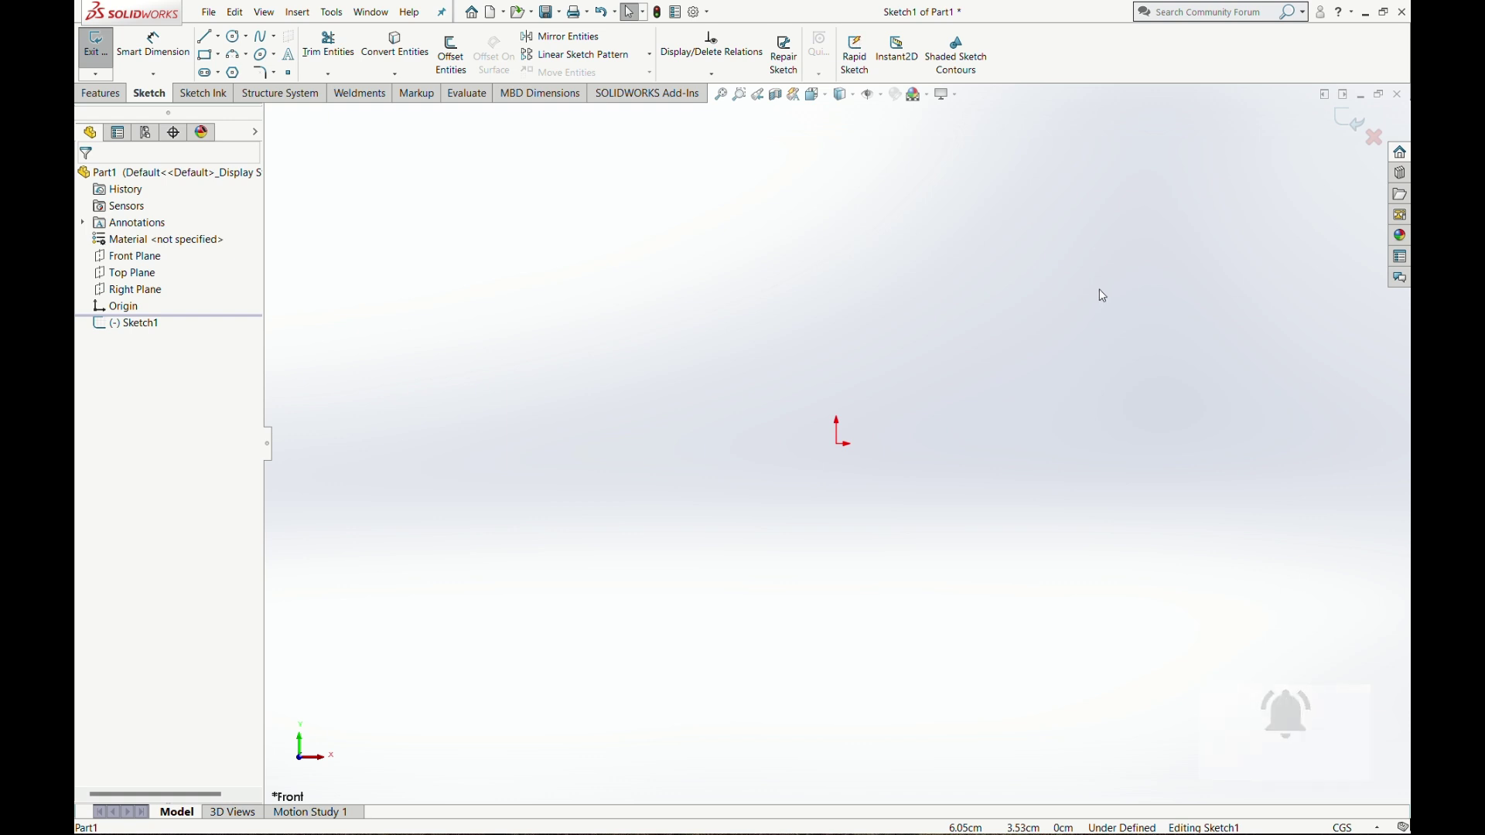
Step: Sketch a circle about 8.63 cm in diameter centred on the origin
{"action": "left_click", "coordinate": [234, 37]}
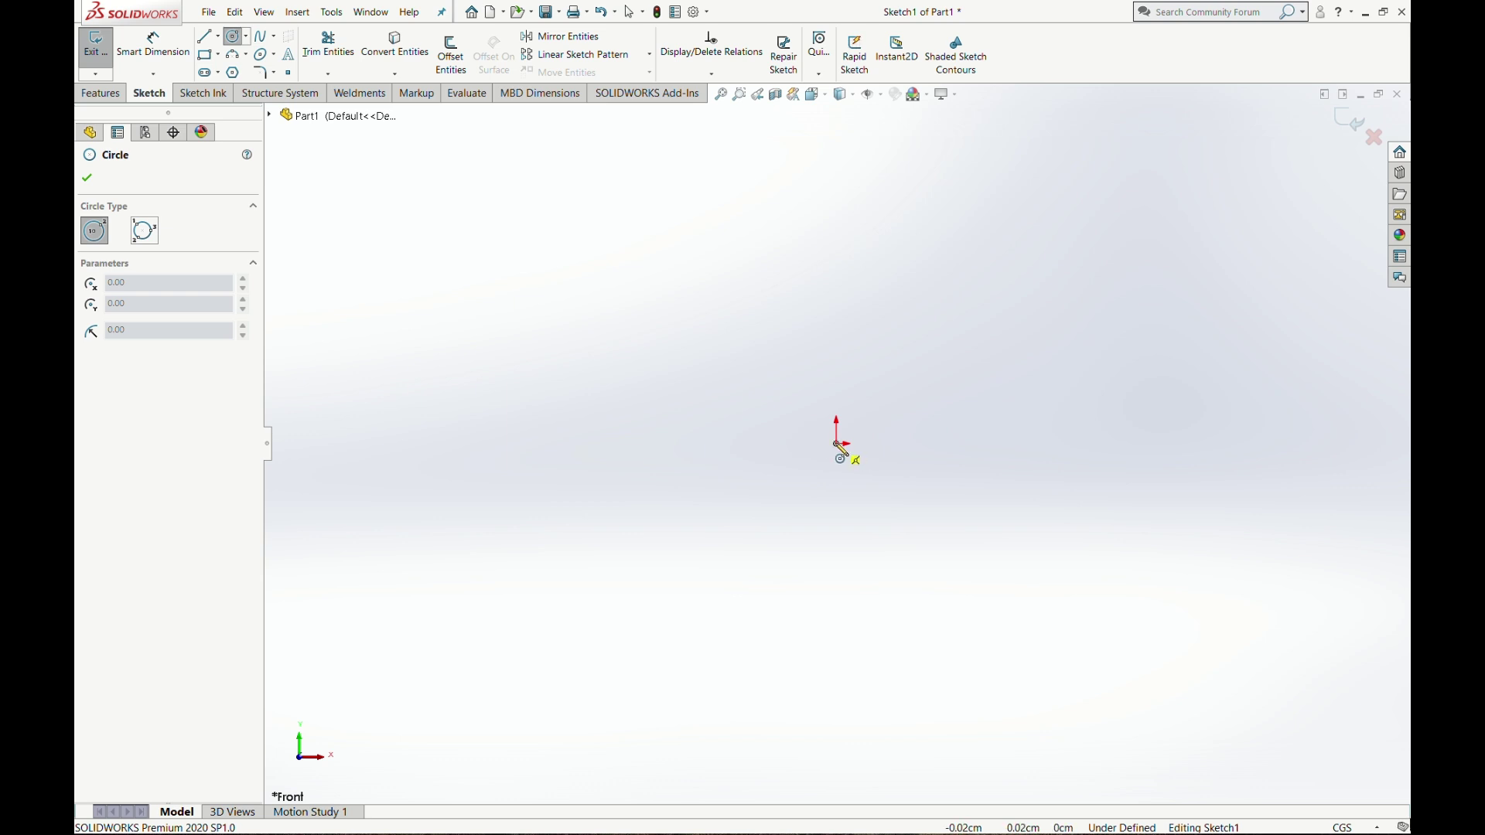
{"action": "left_click", "coordinate": [841, 449]}
{"action": "left_click", "coordinate": [982, 576]}
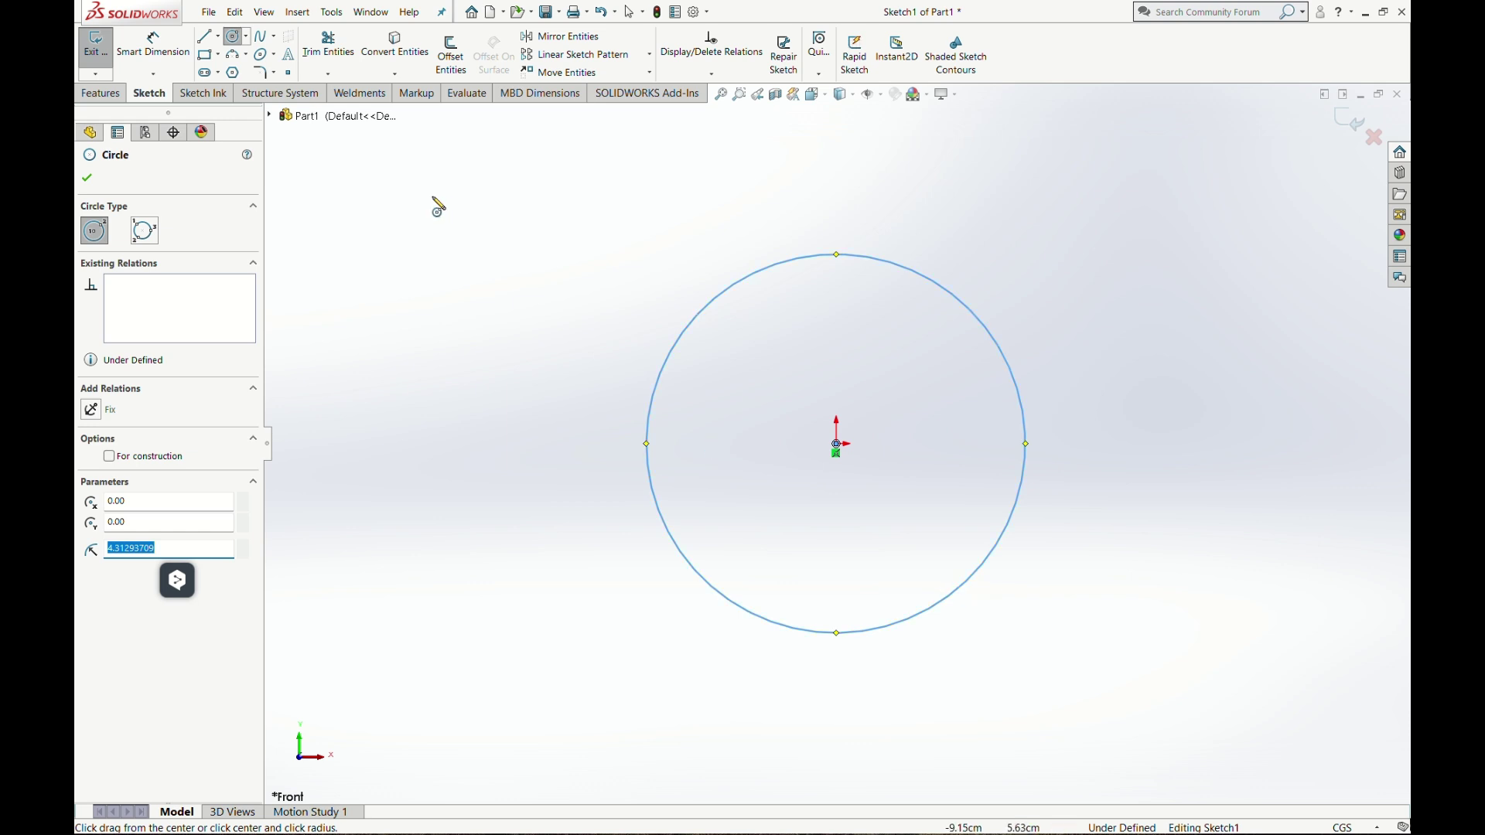
Step: Dimension the circle's diameter as 10 cm and exit the sketch
{"action": "left_click", "coordinate": [153, 52]}
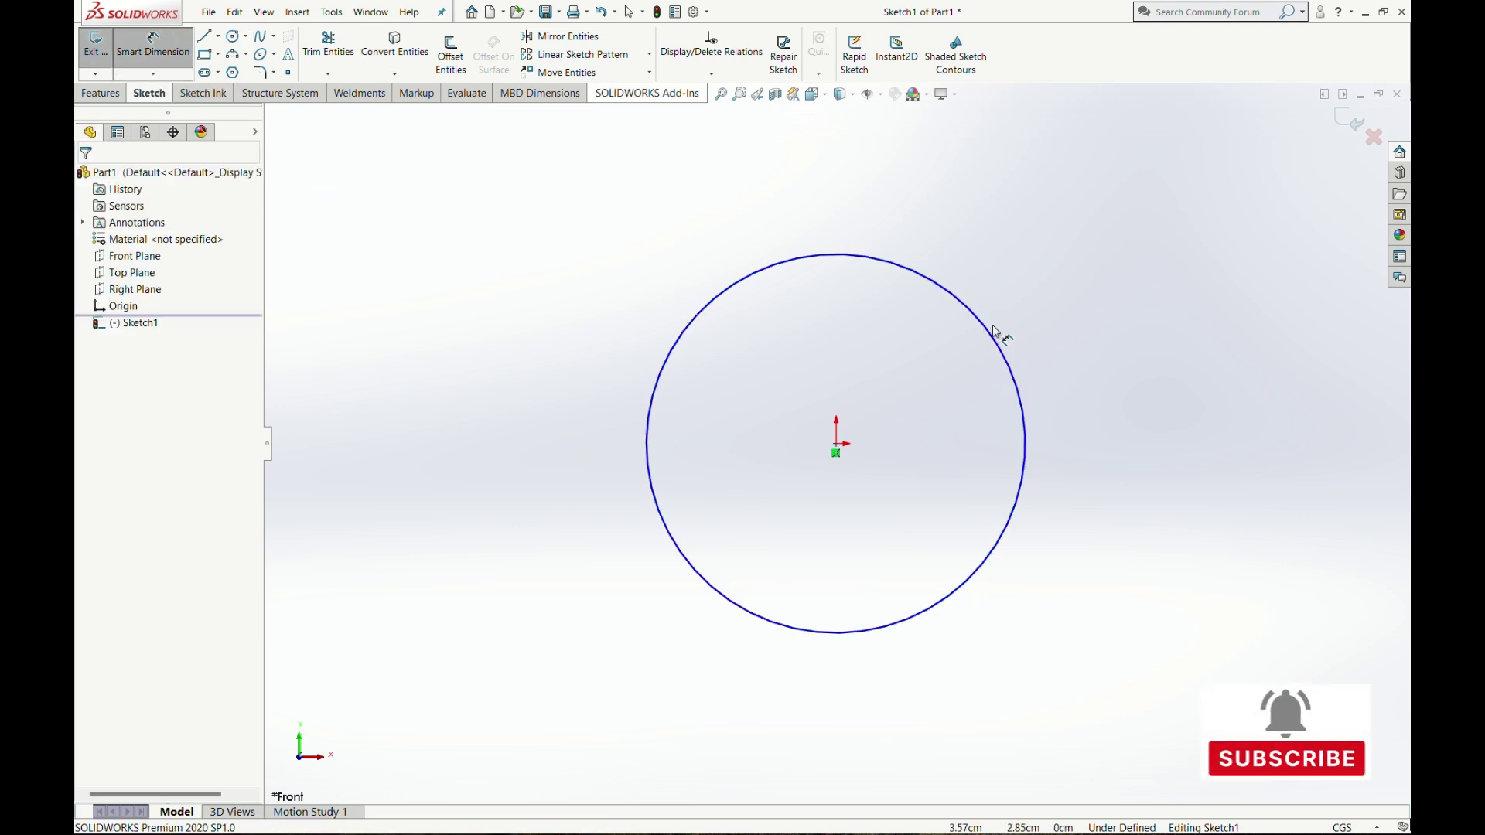
{"action": "left_click", "coordinate": [1028, 430]}
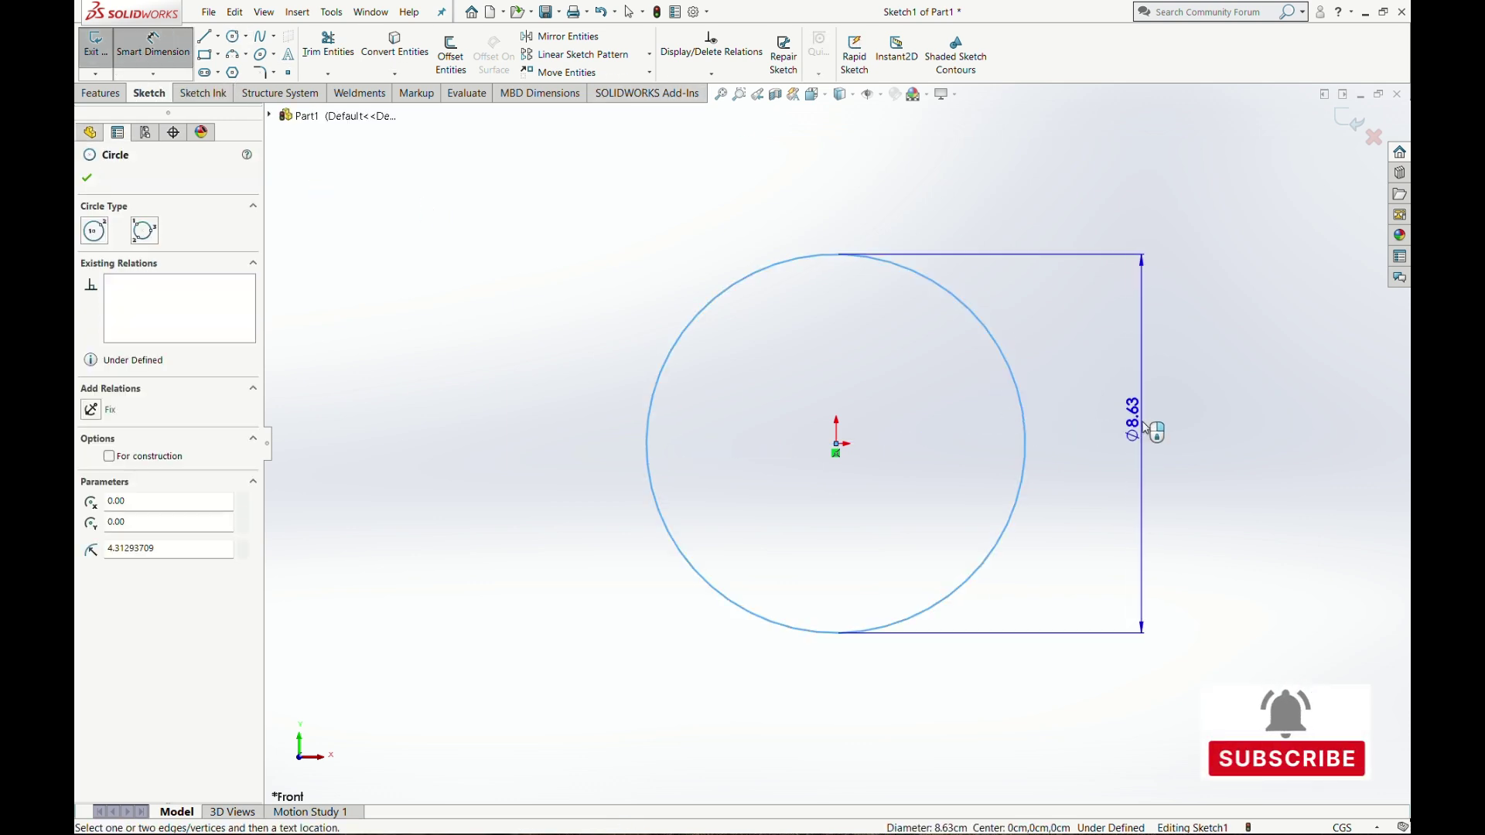
{"action": "left_click", "coordinate": [1170, 458]}
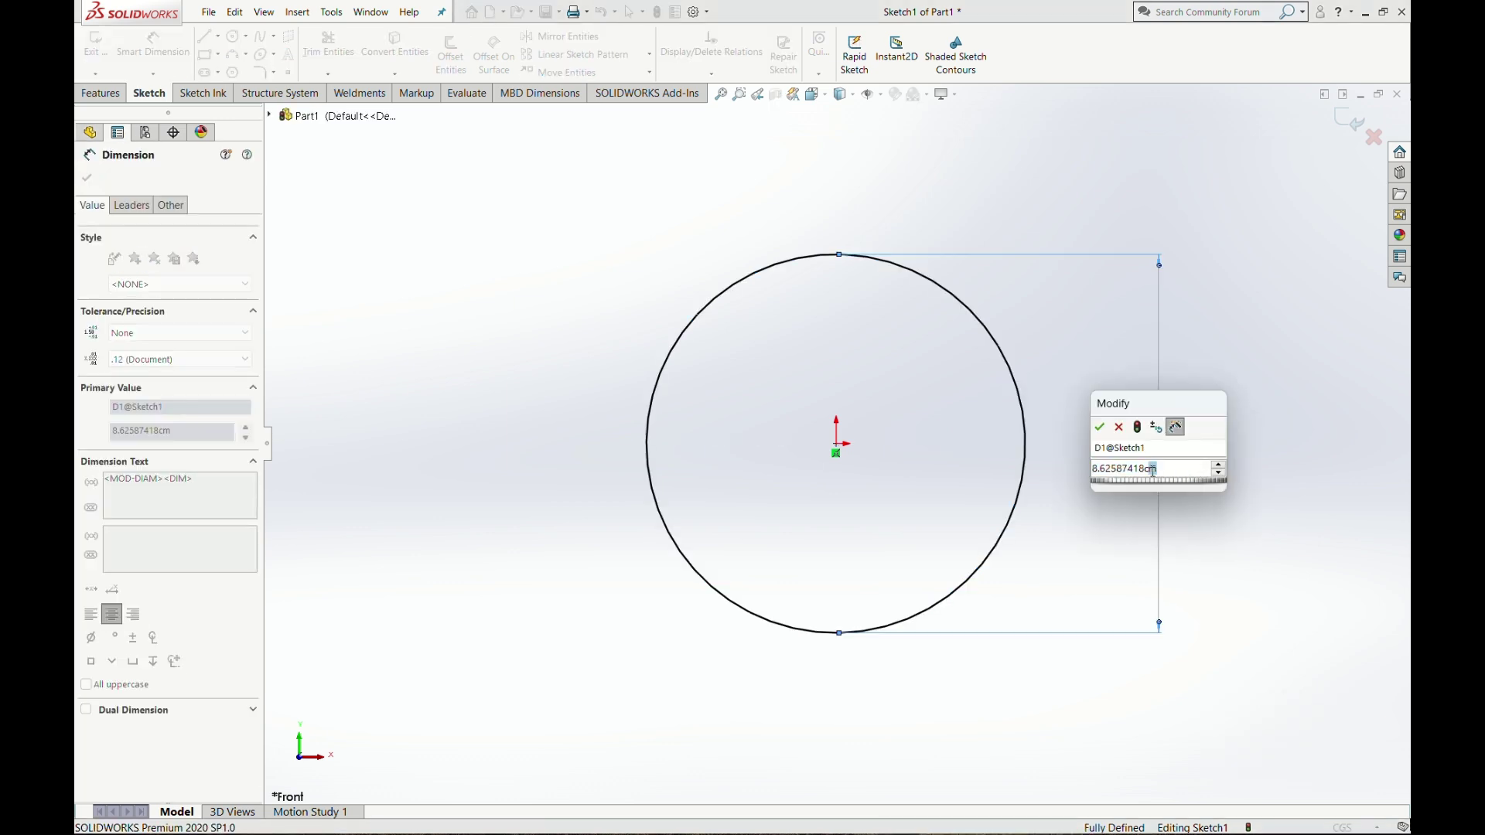
{"action": "type", "text": "10"}
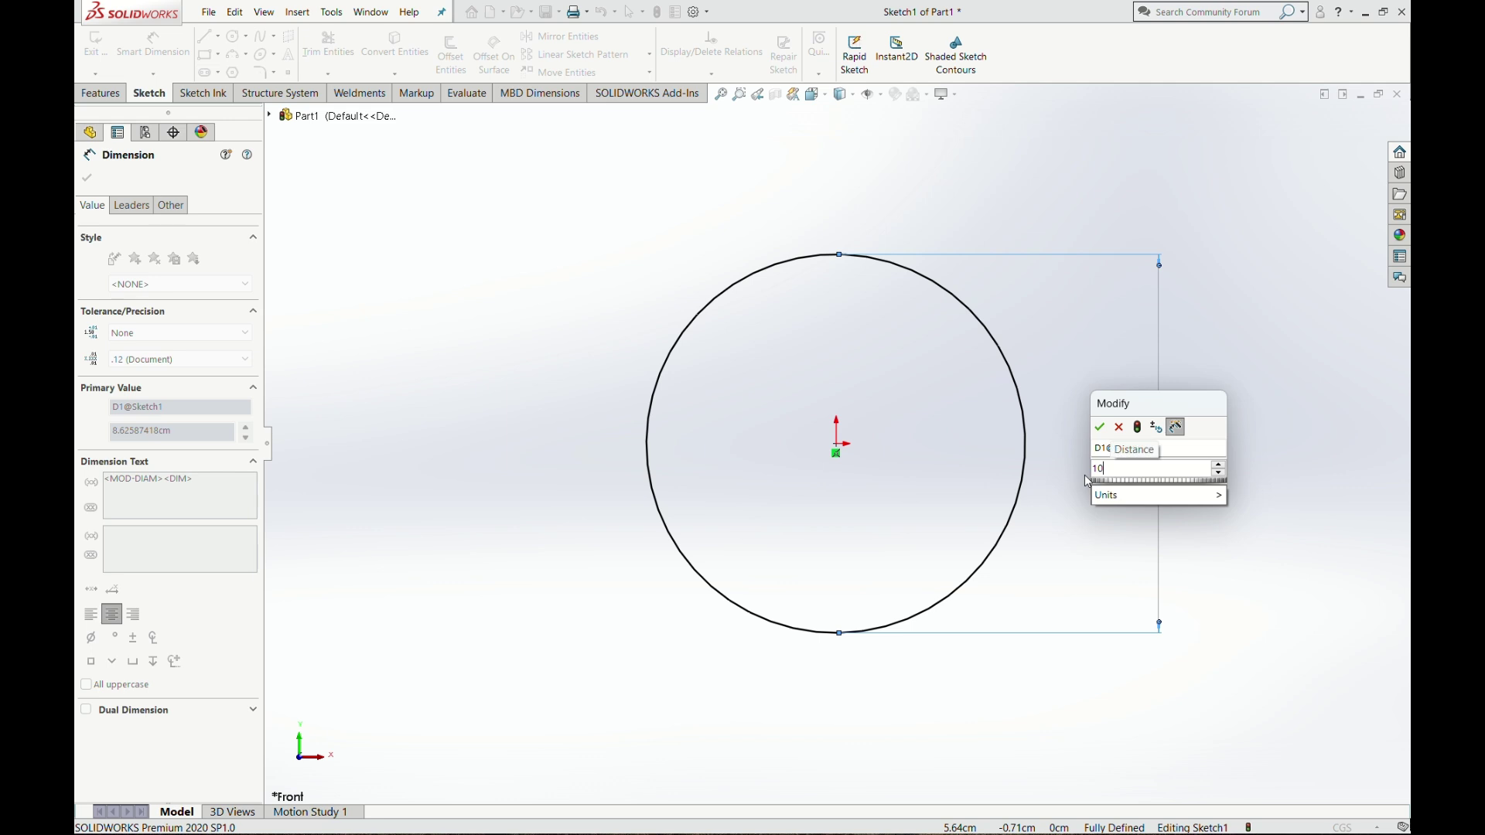
{"action": "left_click", "coordinate": [1100, 428]}
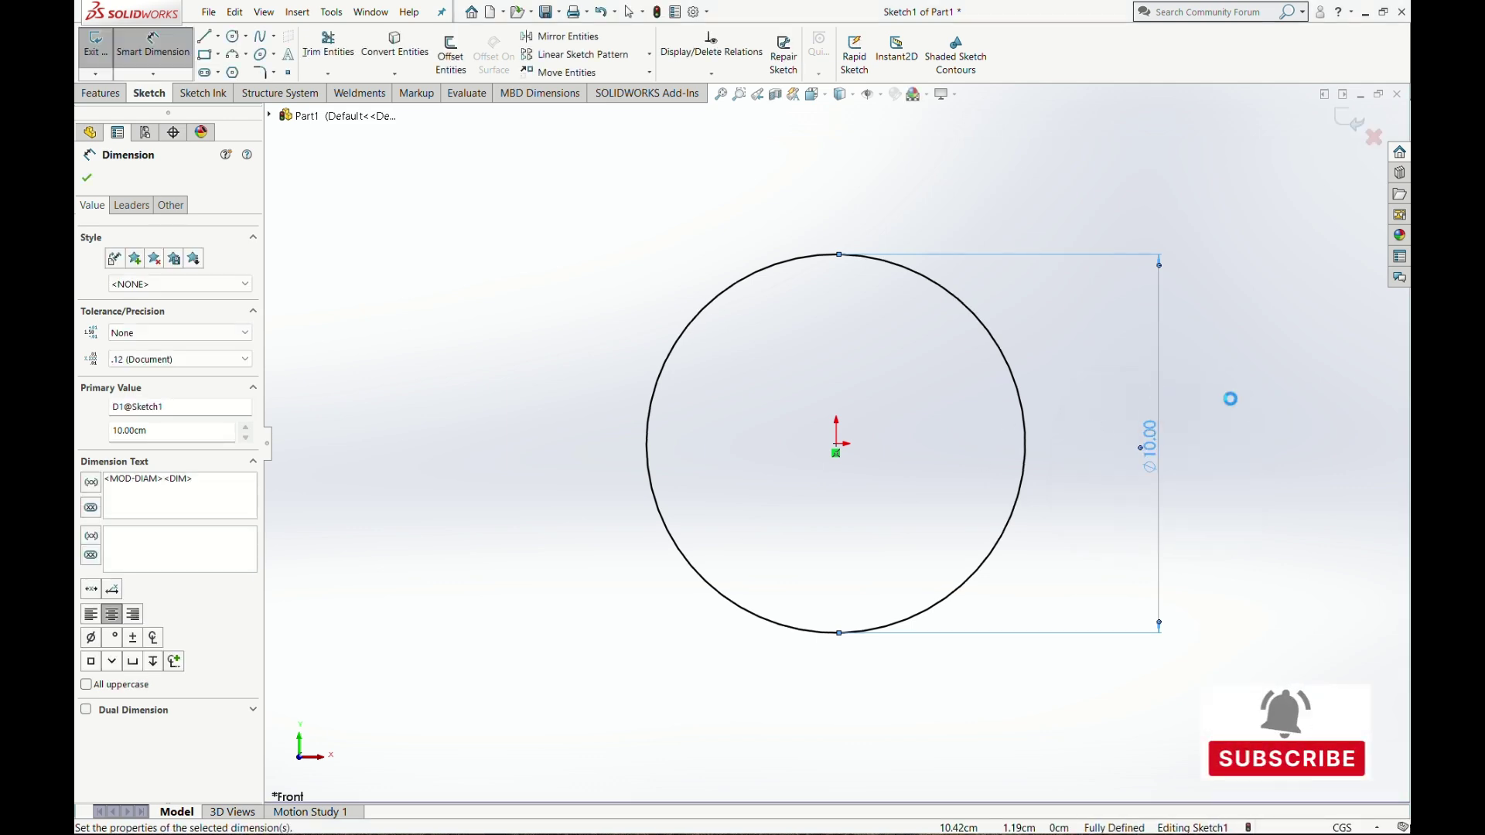
{"action": "left_click", "coordinate": [1352, 123]}
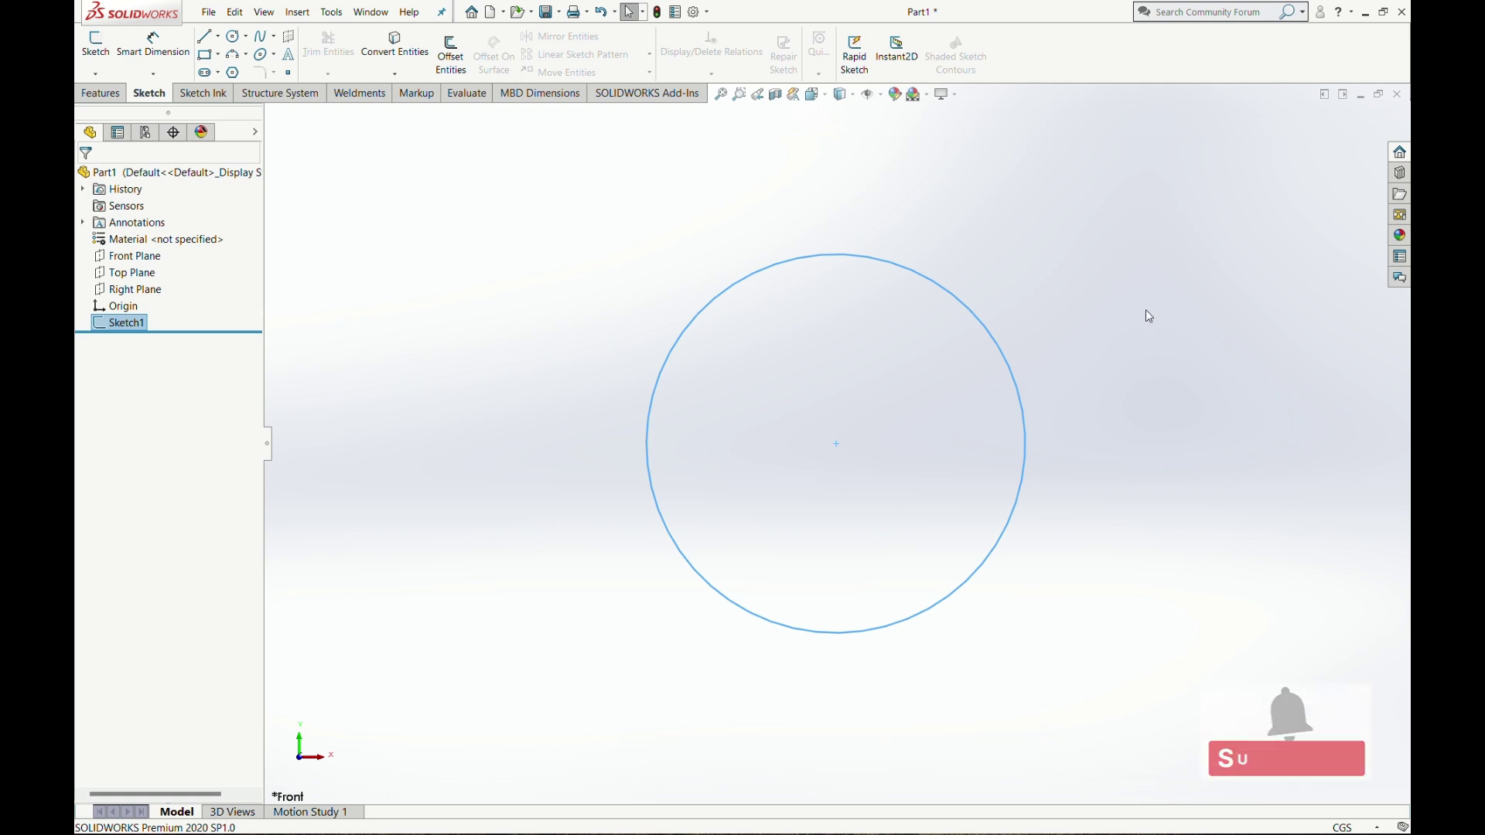
Step: Create a constant-pitch helix from the circle with 10 revolutions, a 5 cm pitch and a 0-degree start angle
{"action": "left_click", "coordinate": [103, 99]}
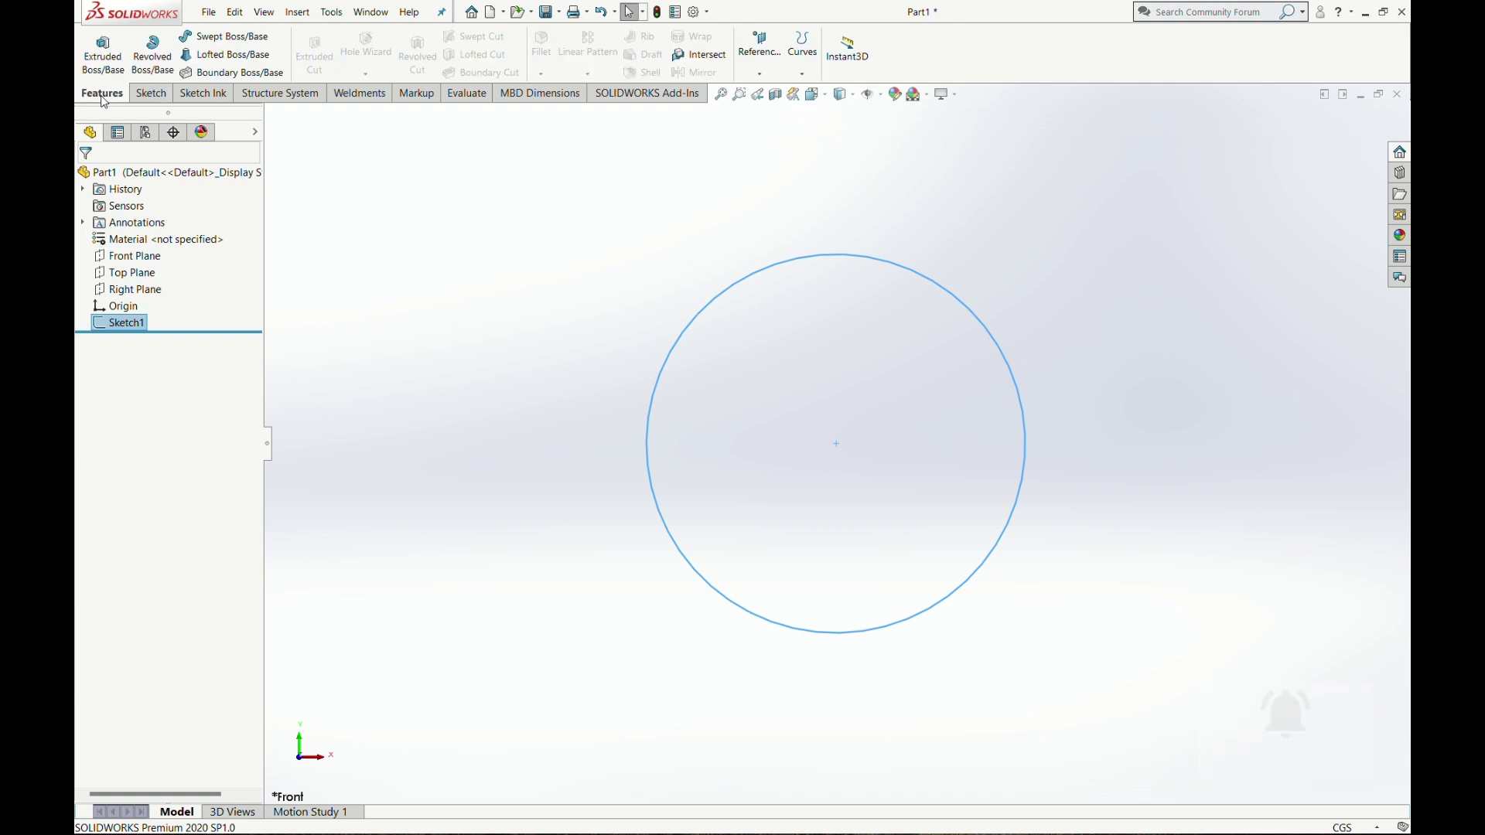
{"action": "left_click", "coordinate": [804, 75]}
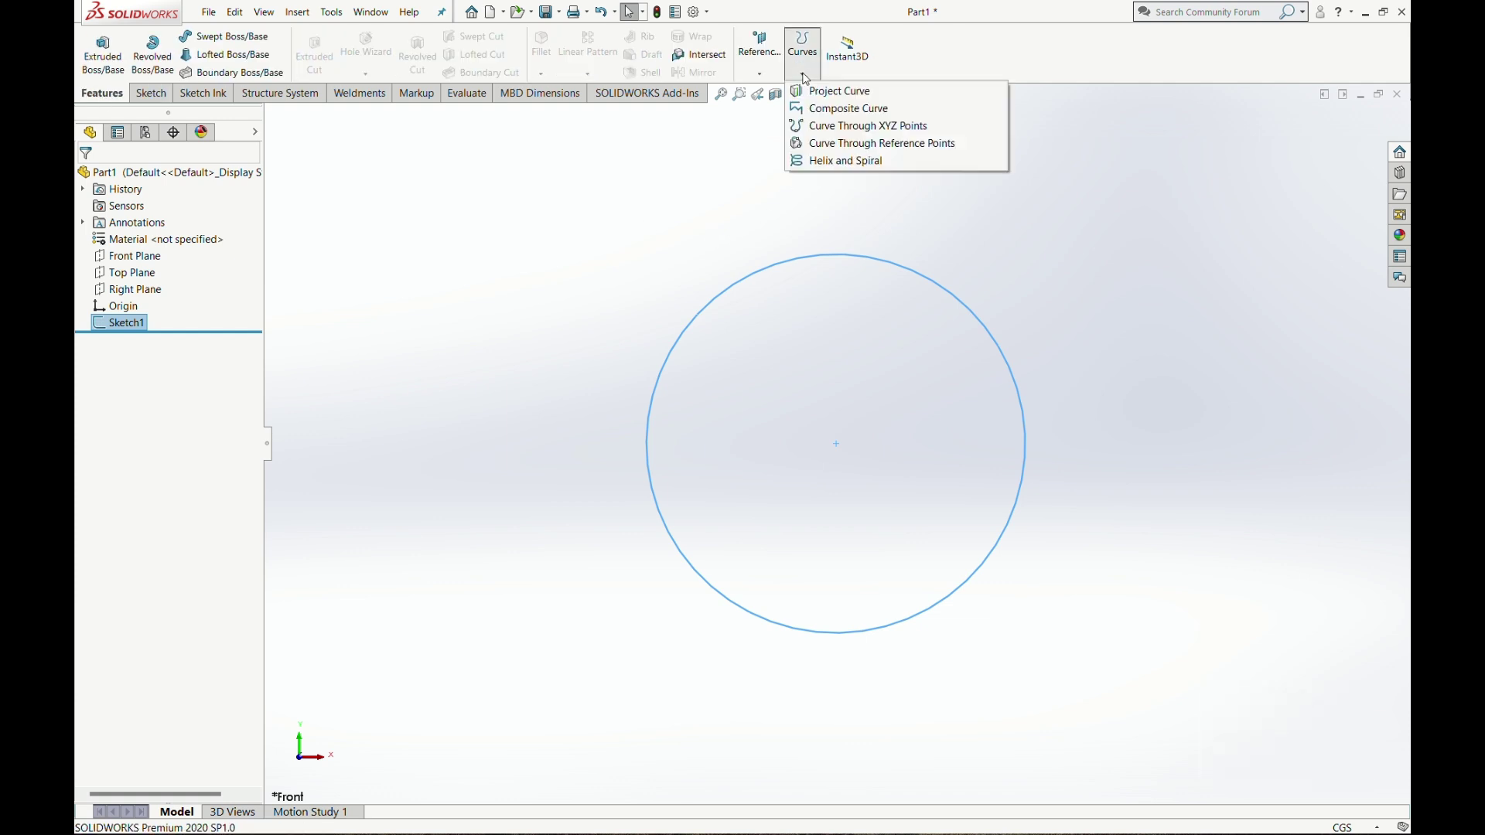
{"action": "left_click", "coordinate": [823, 162]}
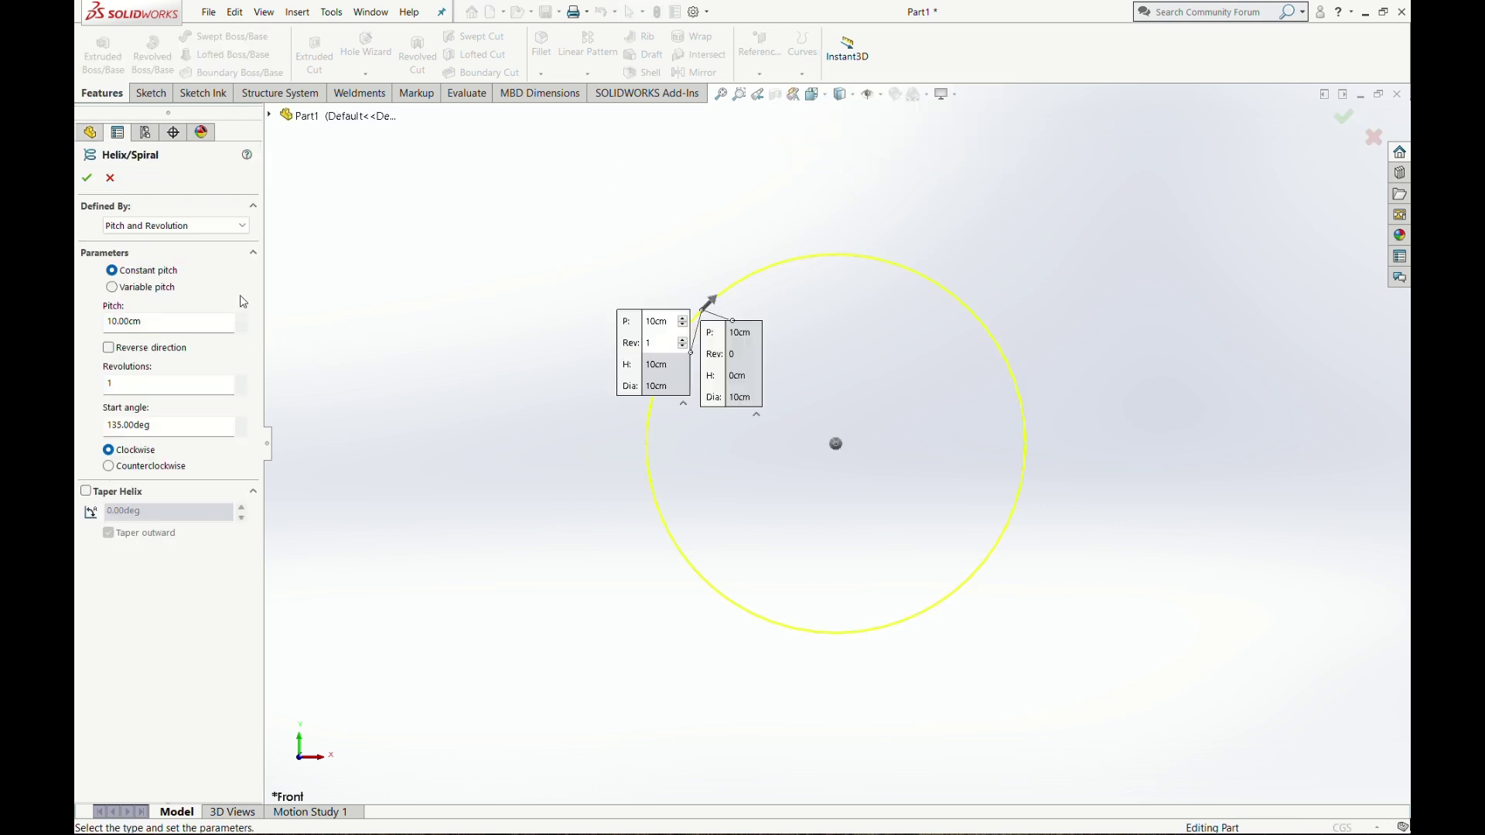
{"action": "double_click", "coordinate": [173, 385]}
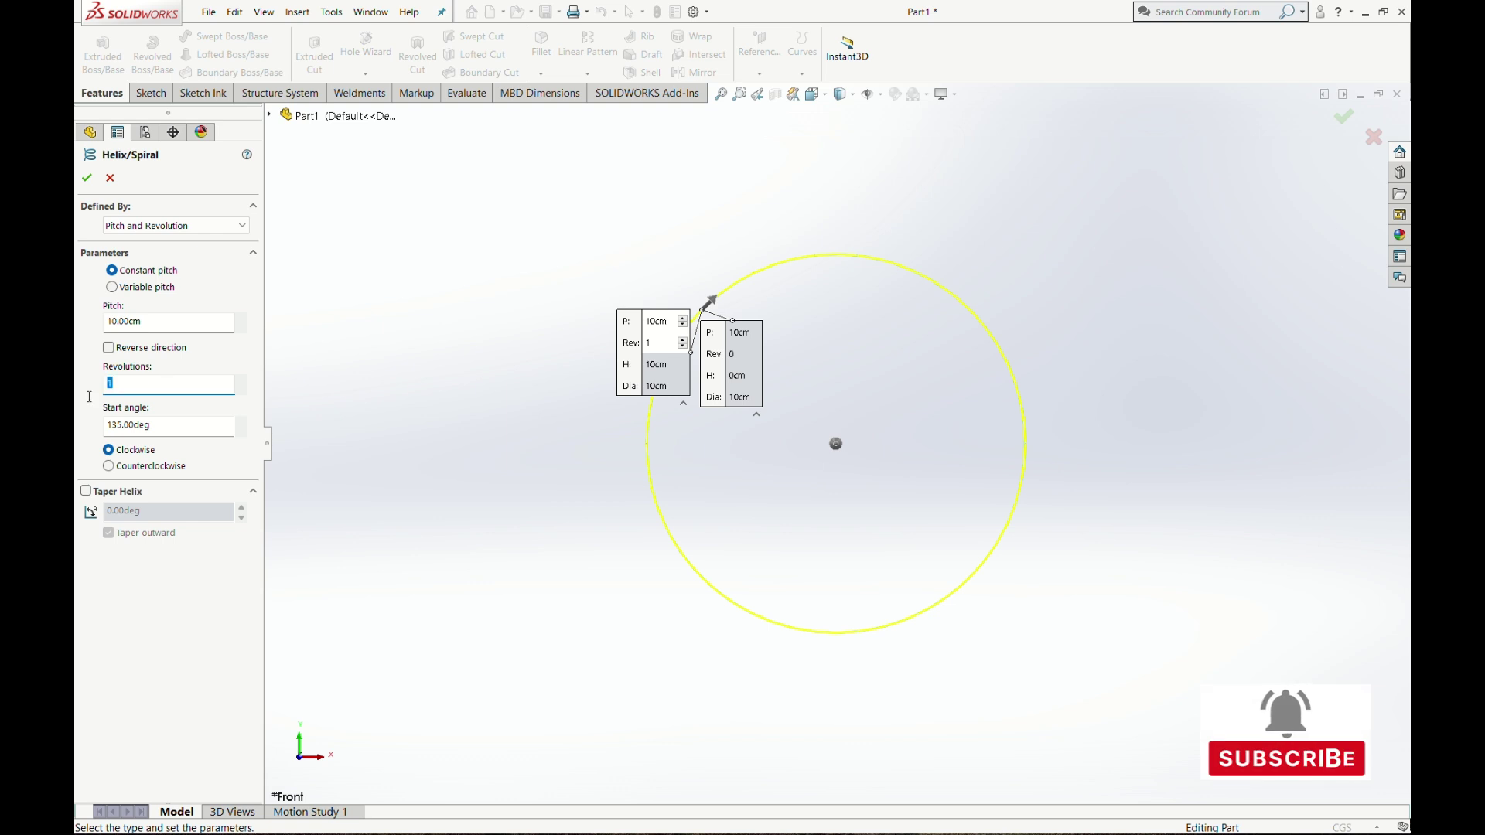
{"action": "type", "text": "10"}
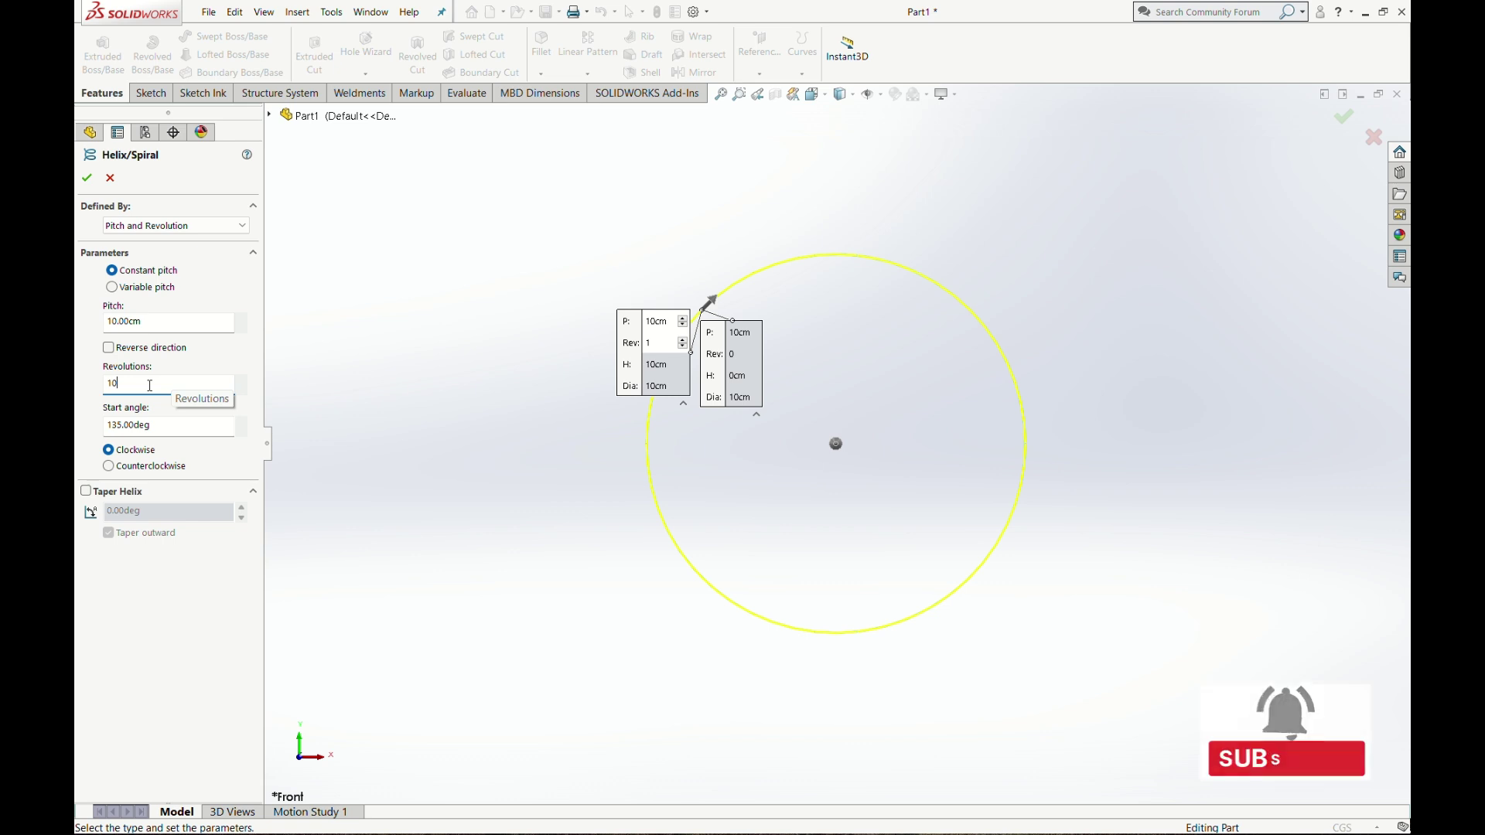
{"action": "left_click", "coordinate": [167, 323]}
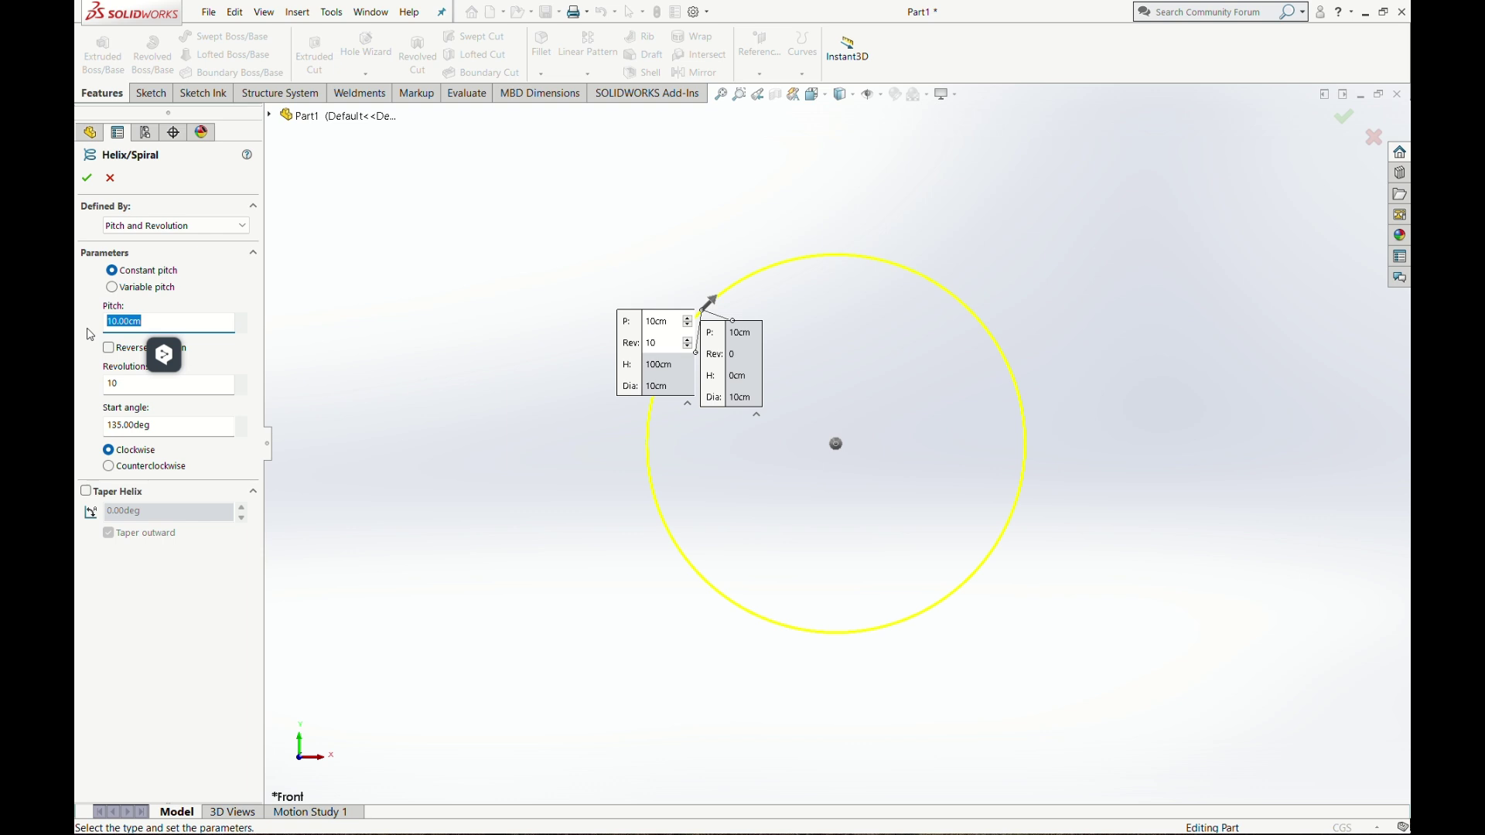
{"action": "type", "text": "5"}
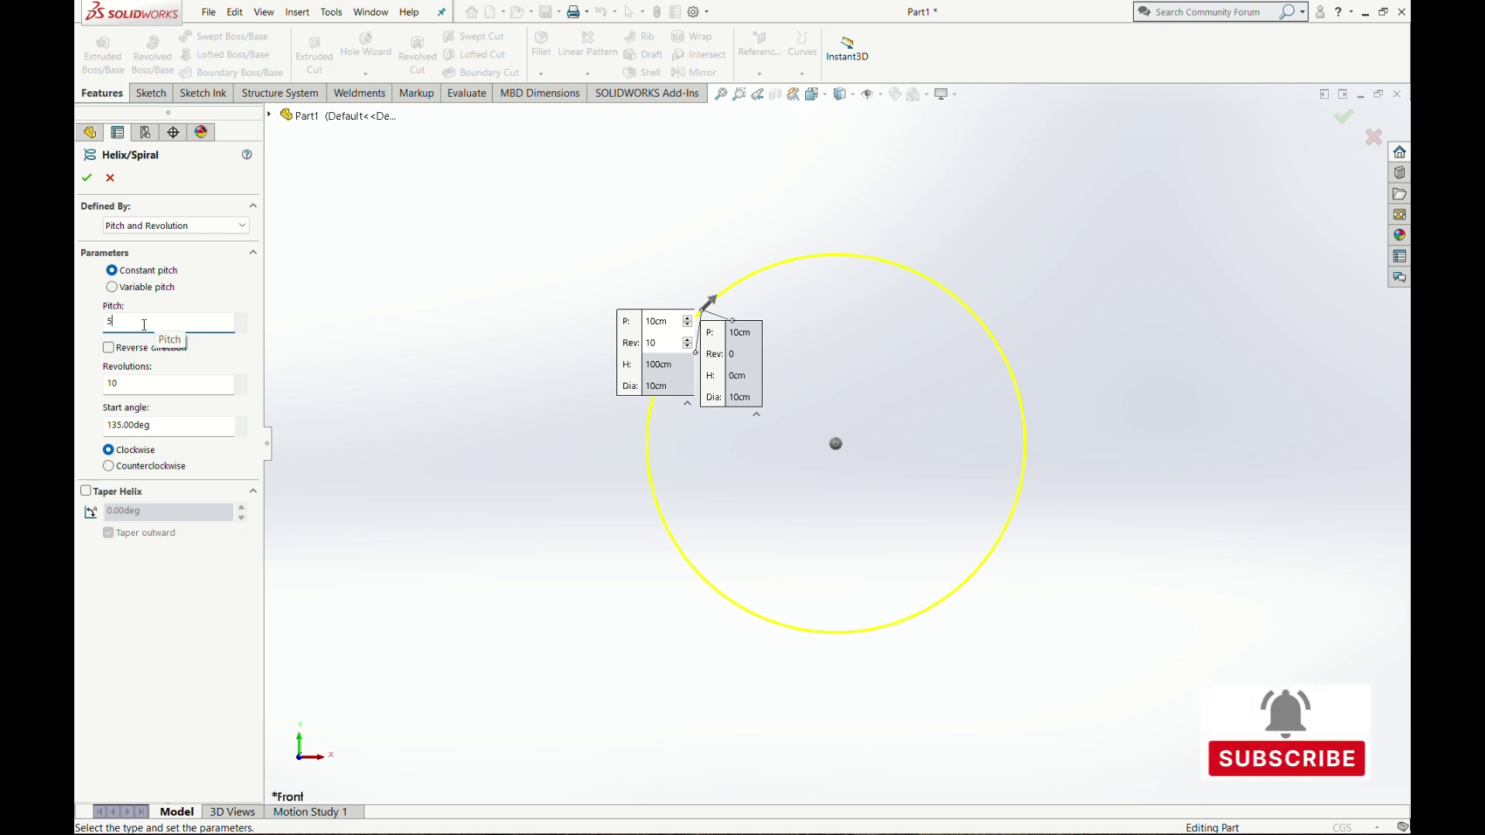
{"action": "left_click", "coordinate": [185, 430]}
{"action": "left_click_drag", "start_coordinate": [185, 430], "coordinate": [106, 439]}
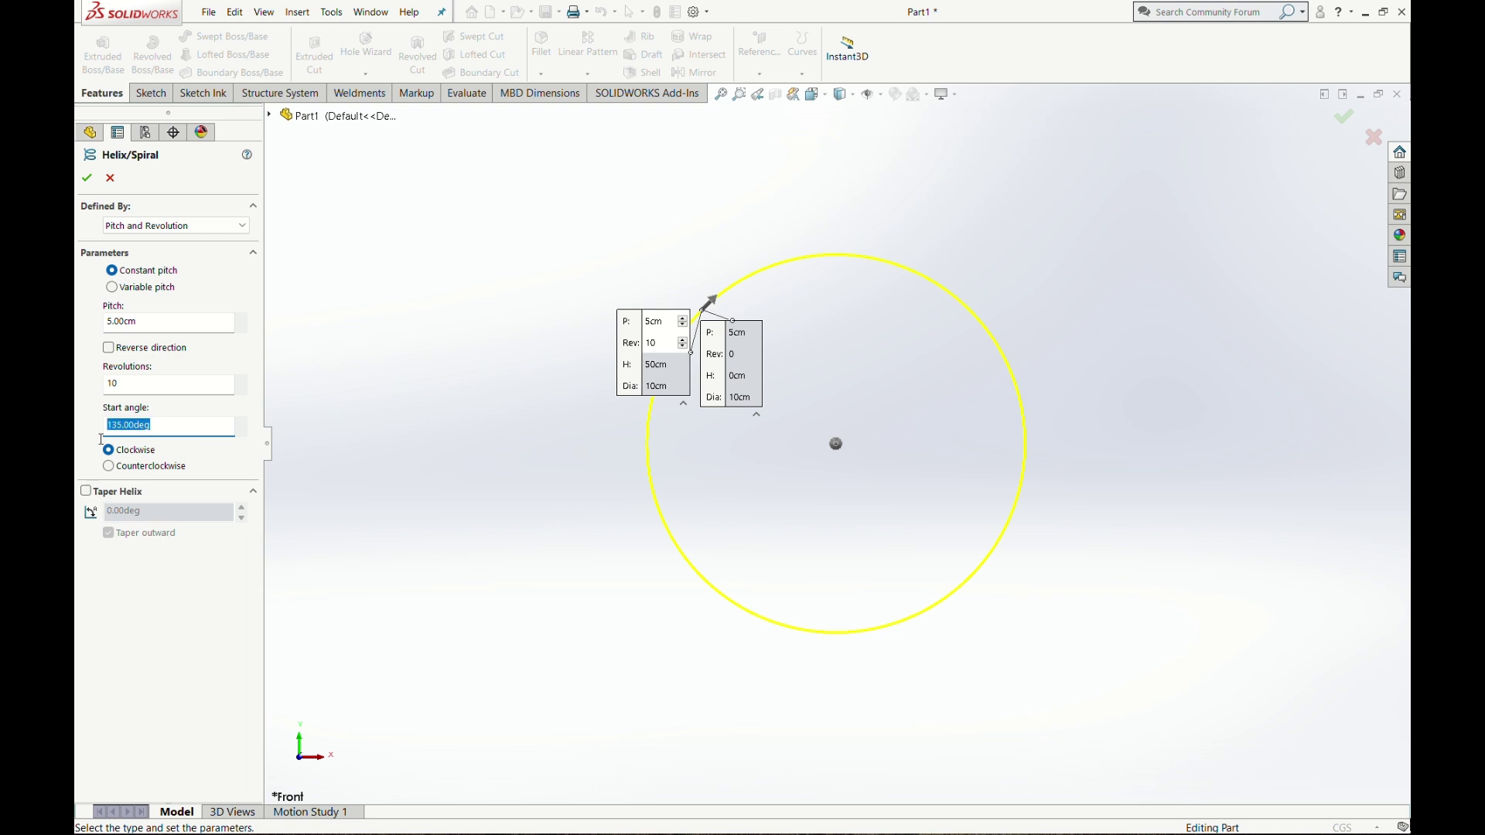
{"action": "type", "text": "0"}
{"action": "left_click", "coordinate": [91, 186]}
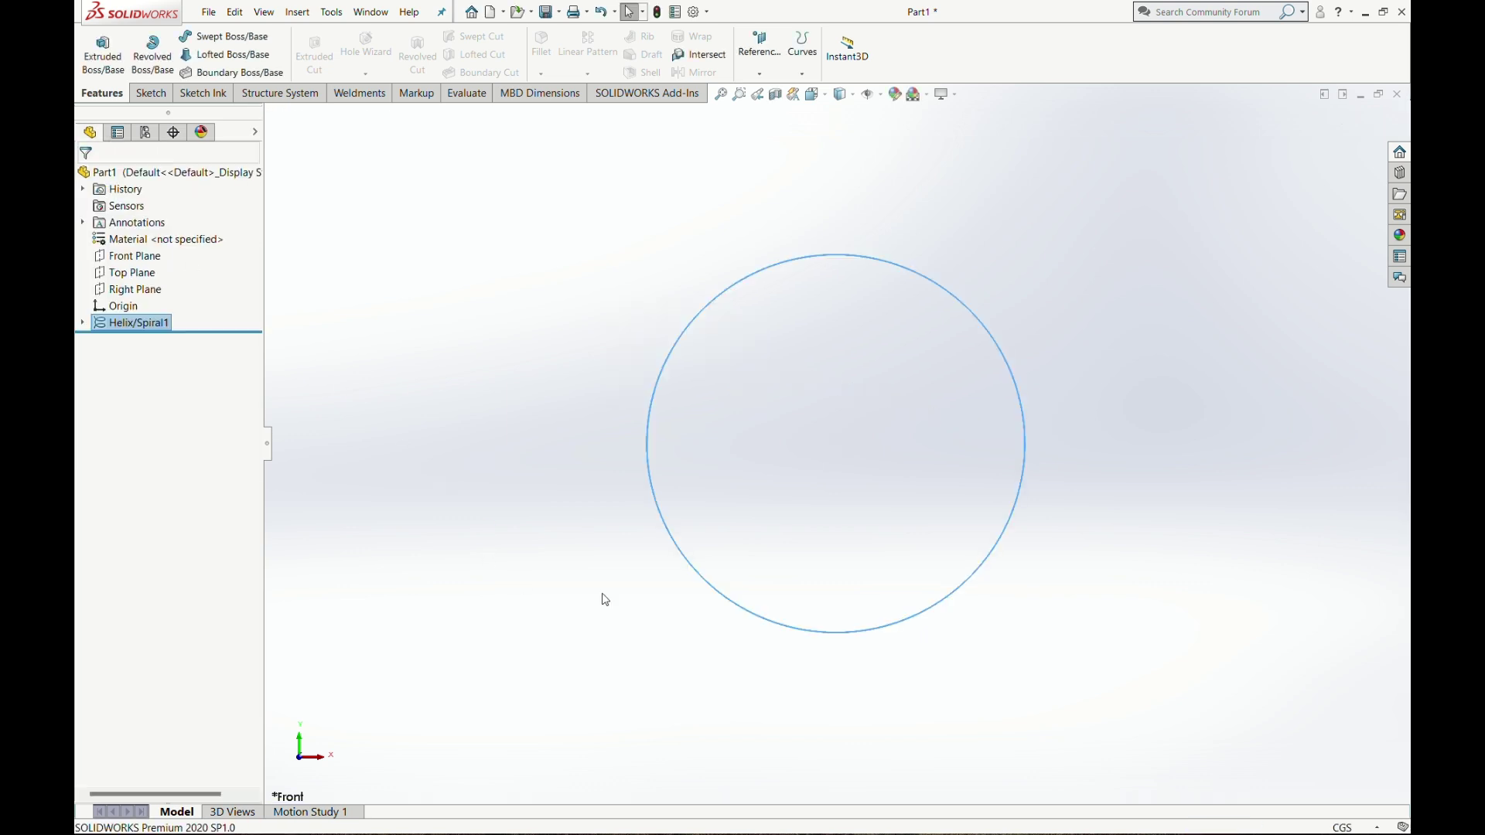
Step: Open a new 2D sketch on the Top Plane, facing the plane squarely
{"action": "key", "text": "Up"}
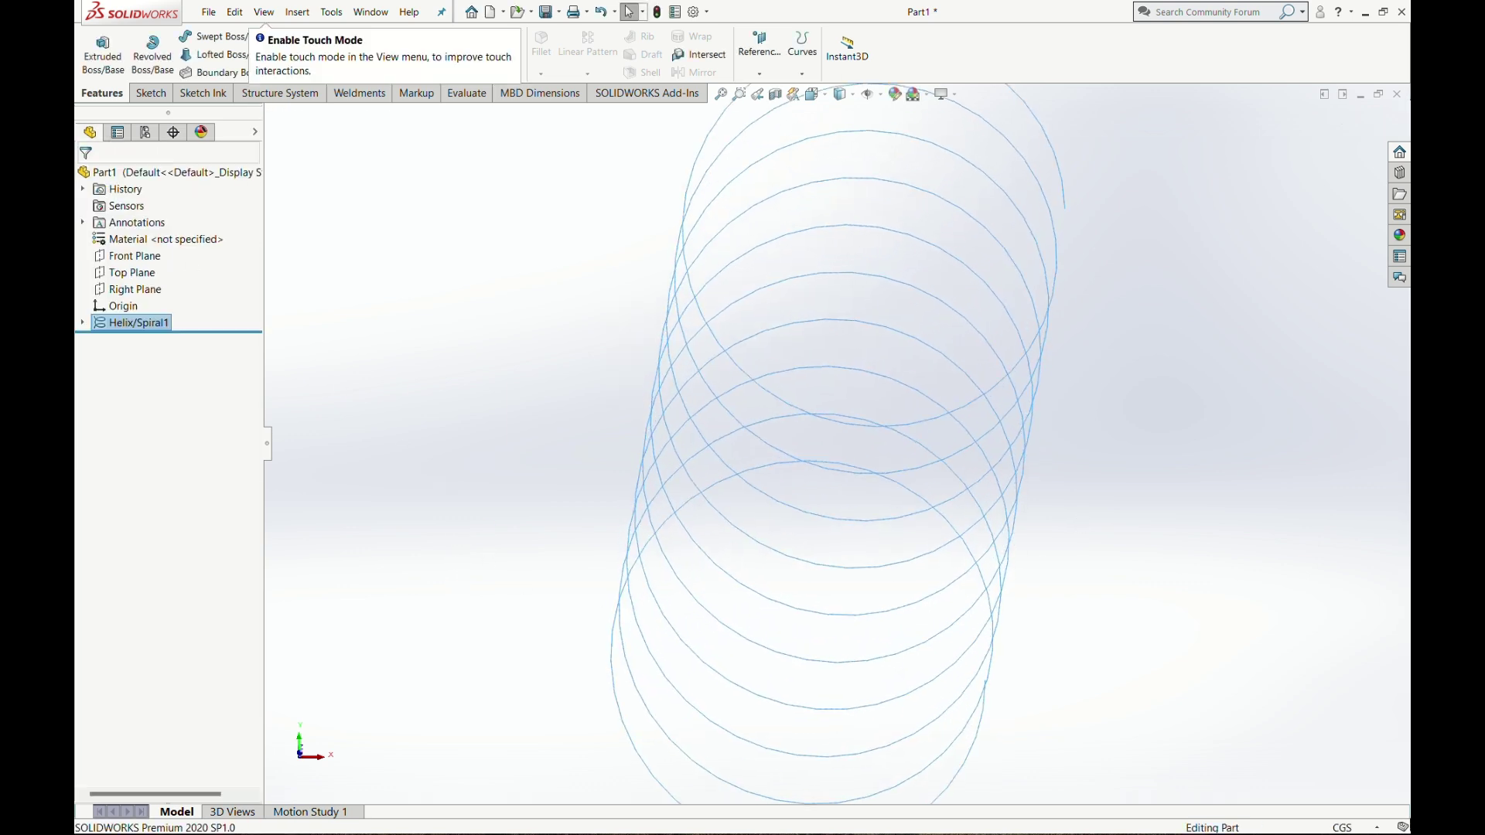
{"action": "key", "text": "Up"}
{"action": "key", "text": "Left"}
{"action": "key", "text": "Left"}
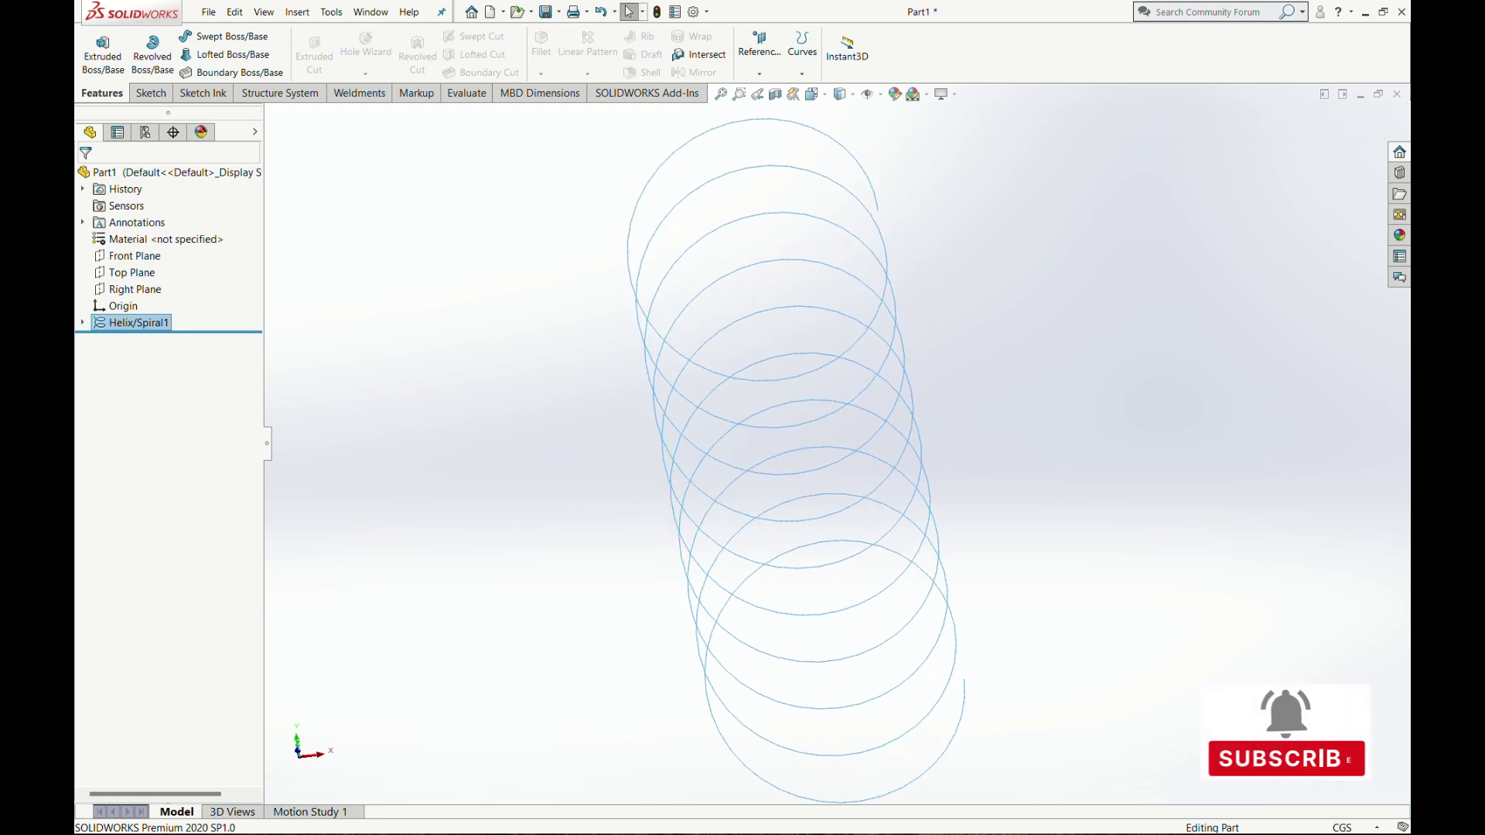
{"action": "middle_click_drag", "start_coordinate": [1021, 513], "coordinate": [1023, 495]}
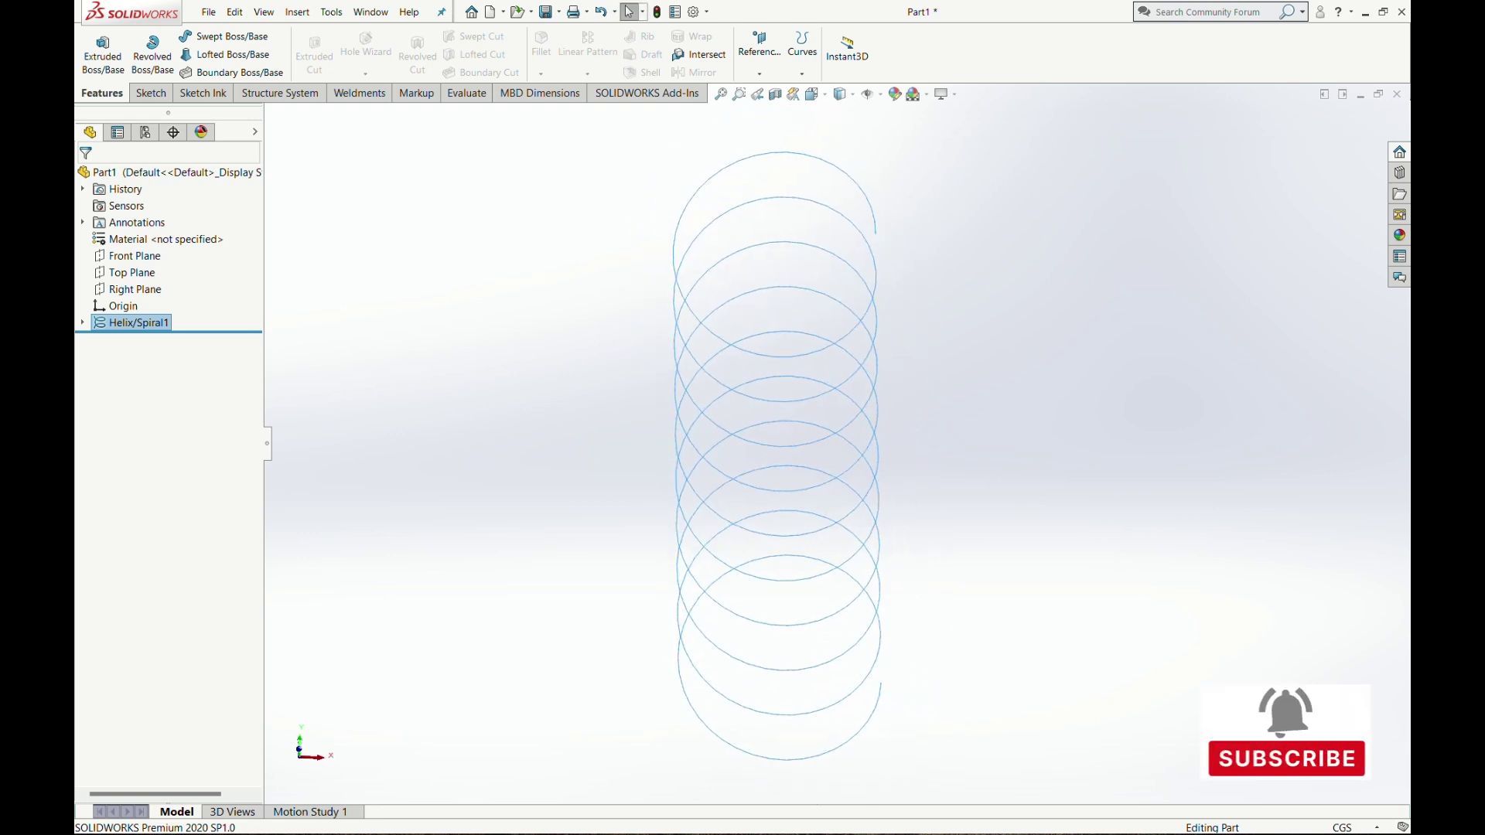
{"action": "scroll", "coordinate": [1023, 495], "scroll_direction": "up", "scroll_amount": 1}
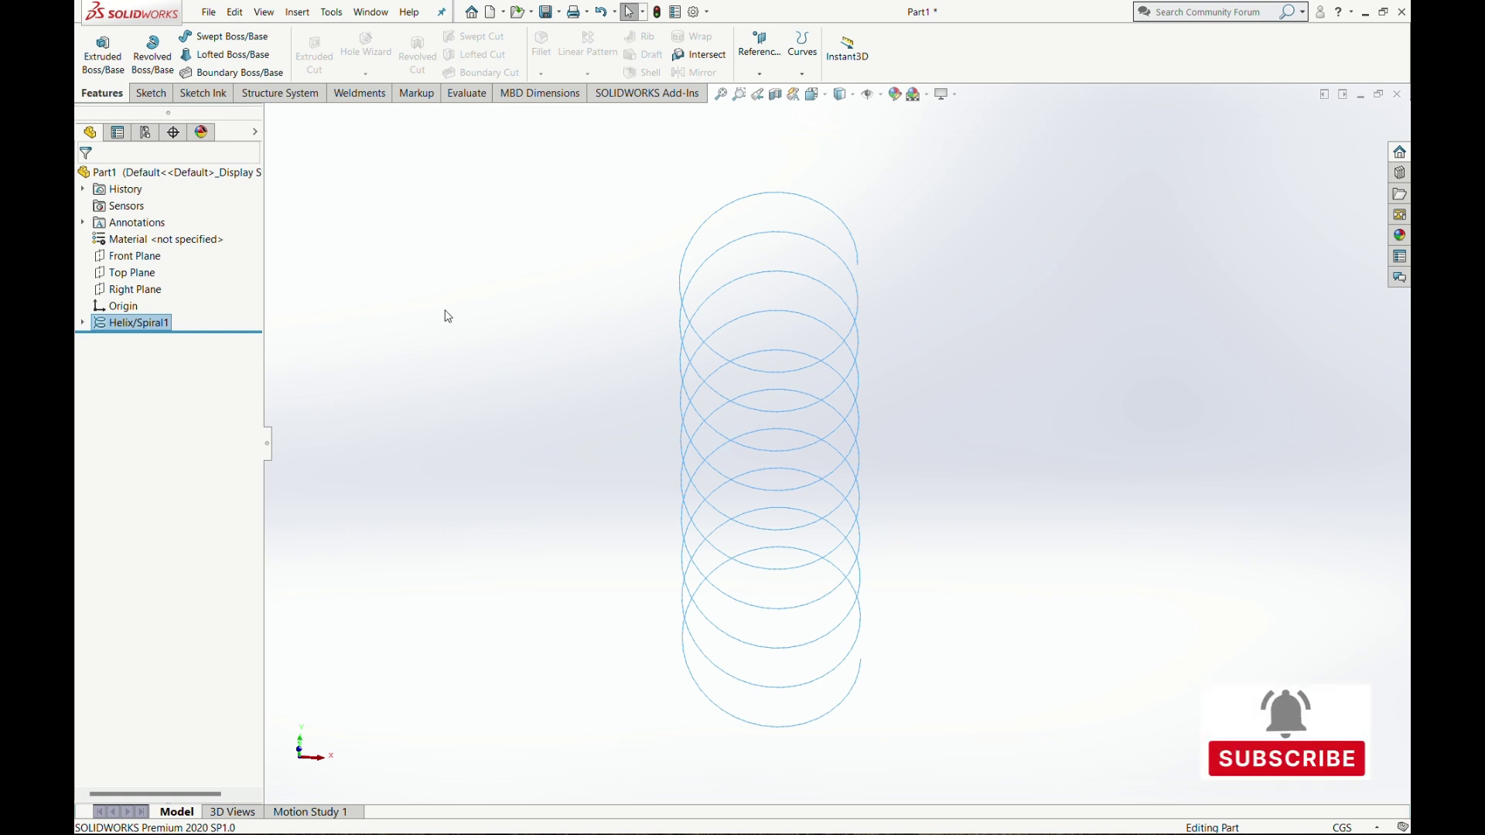
{"action": "left_click", "coordinate": [152, 275]}
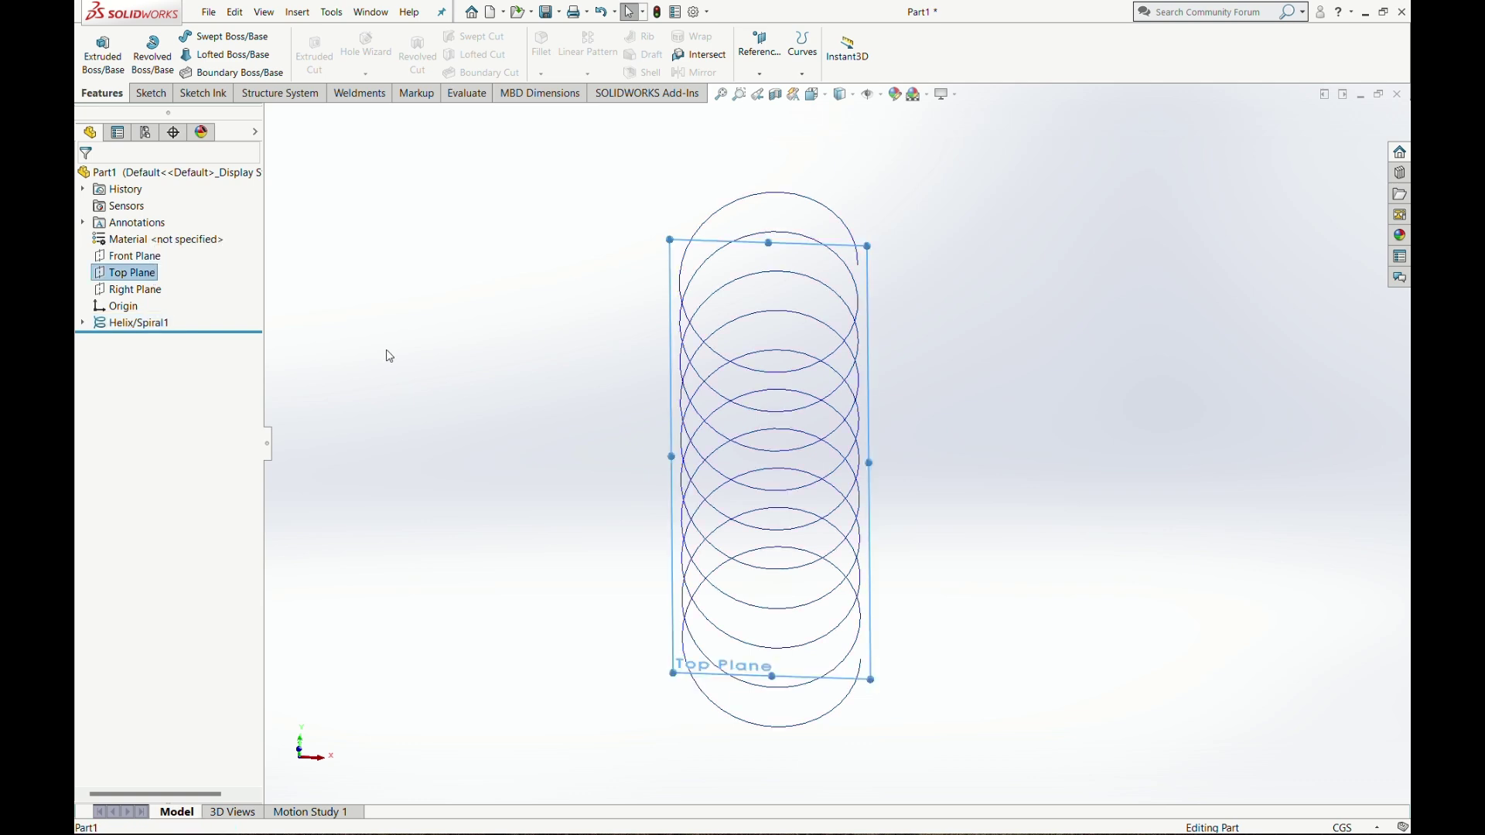
{"action": "key", "text": "space"}
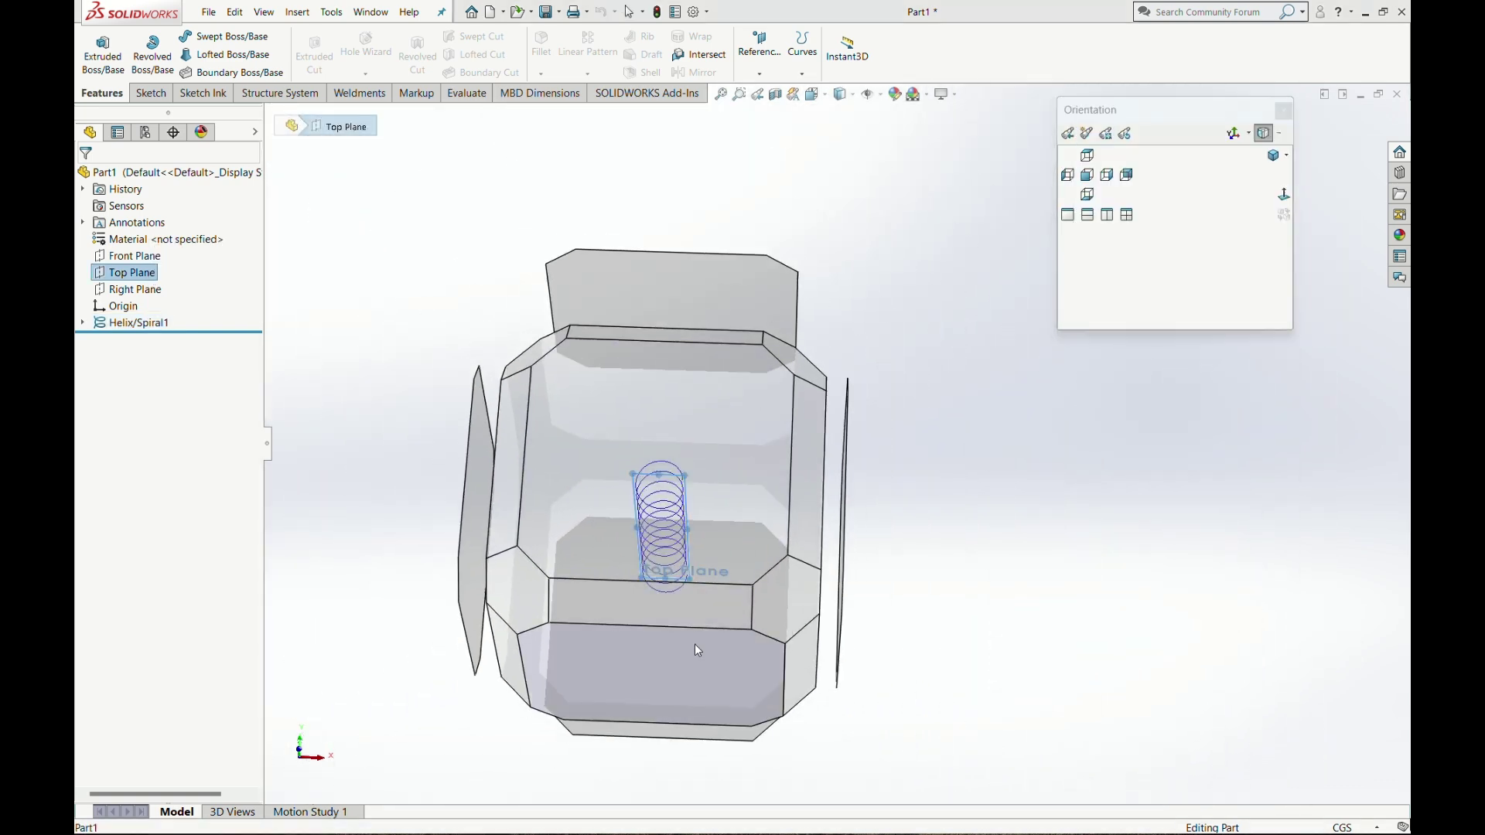
{"action": "left_click", "coordinate": [695, 646]}
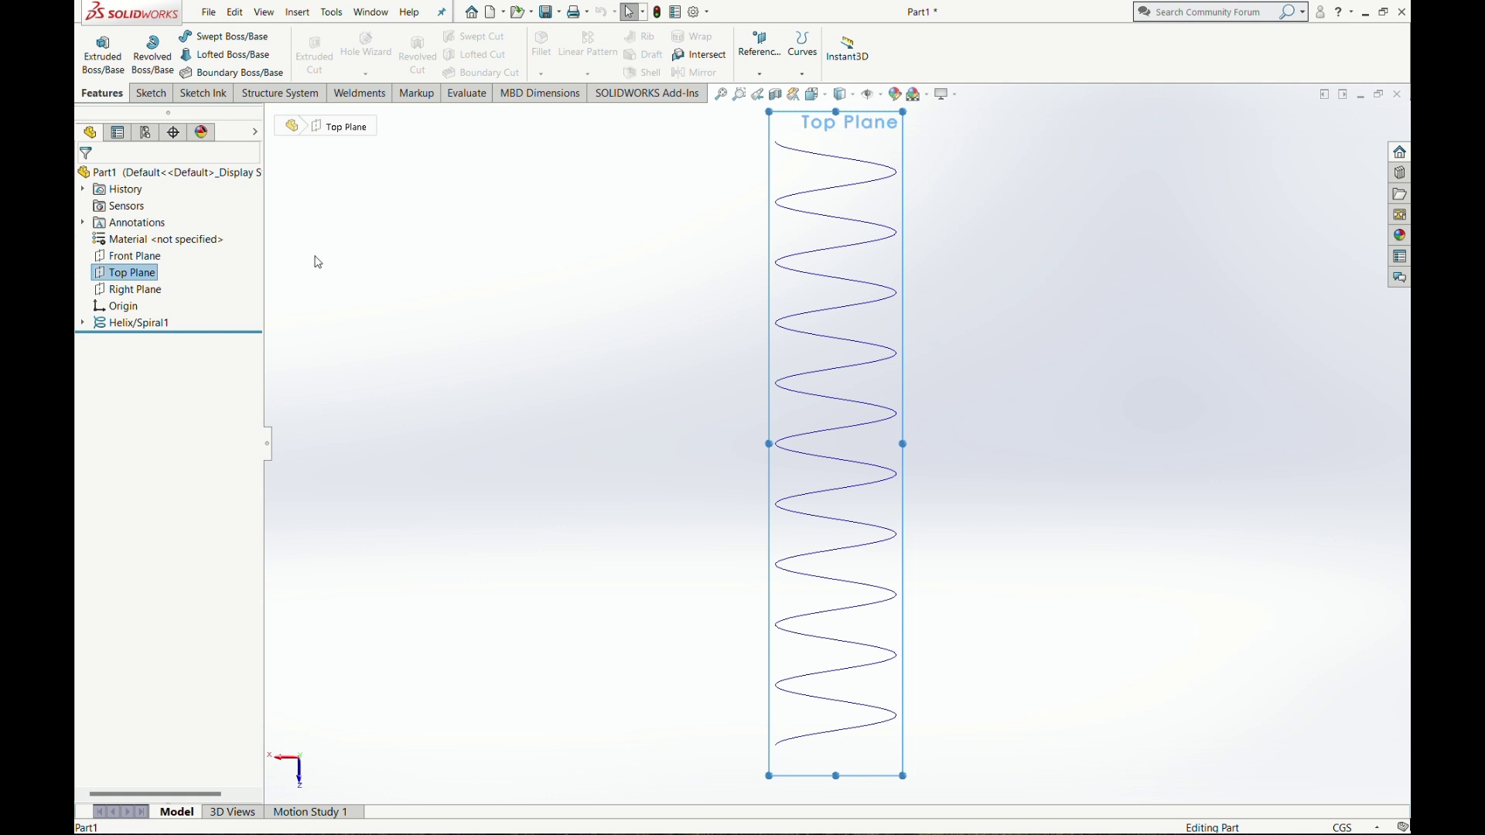
{"action": "left_click", "coordinate": [150, 93]}
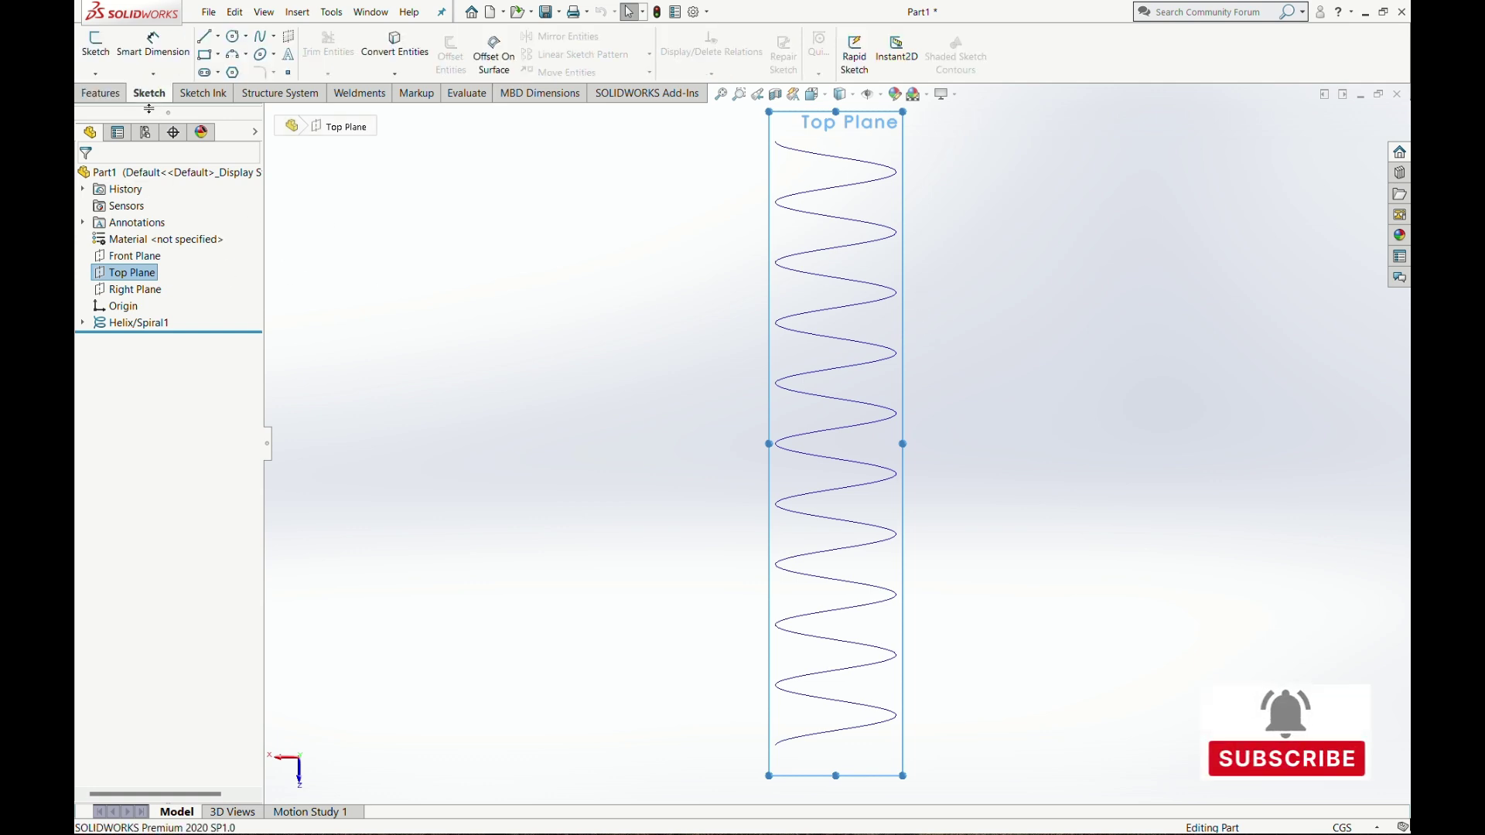
{"action": "left_click", "coordinate": [95, 74]}
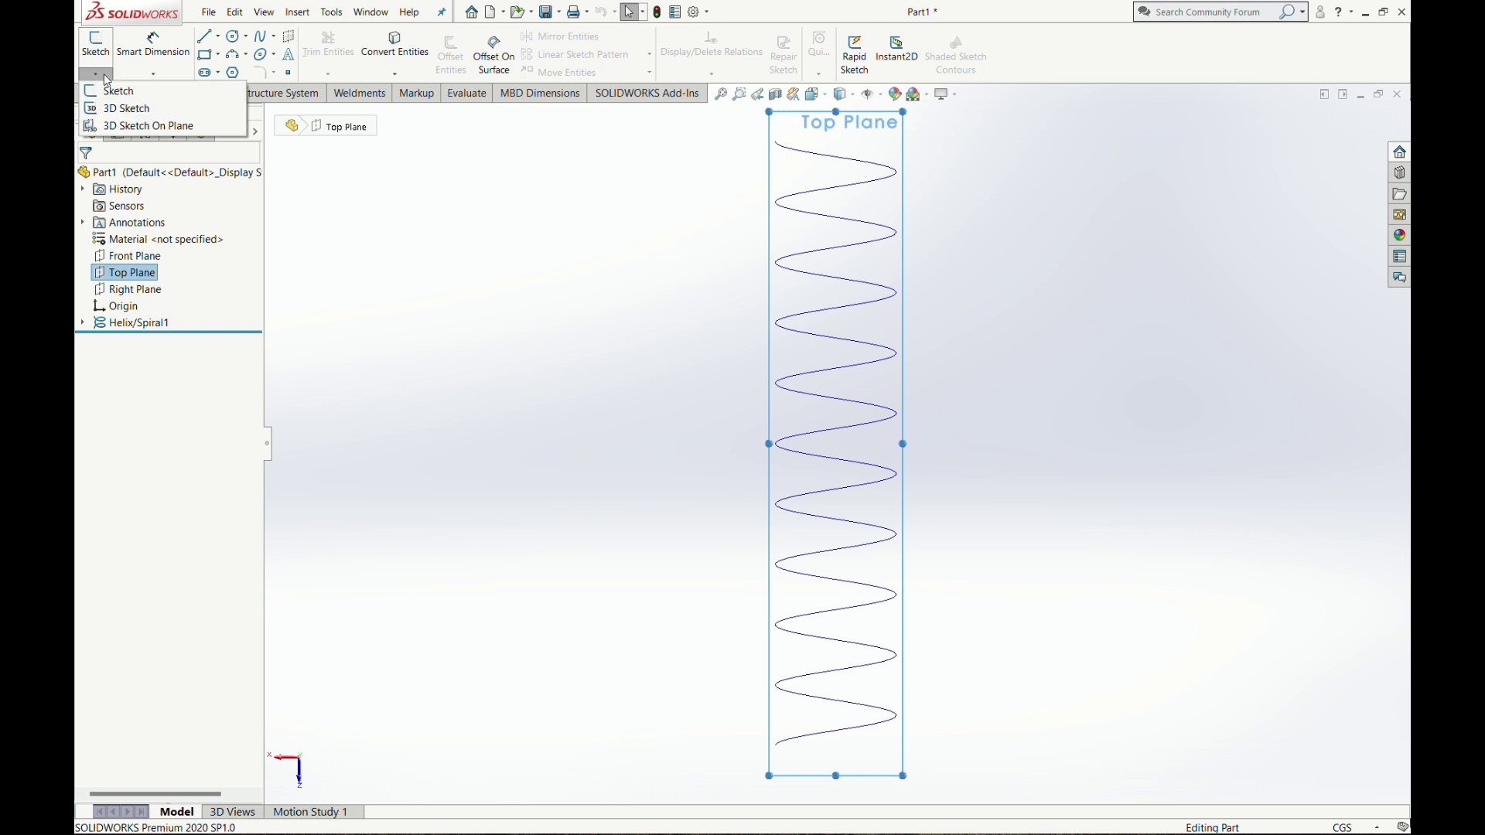
{"action": "left_click", "coordinate": [130, 92]}
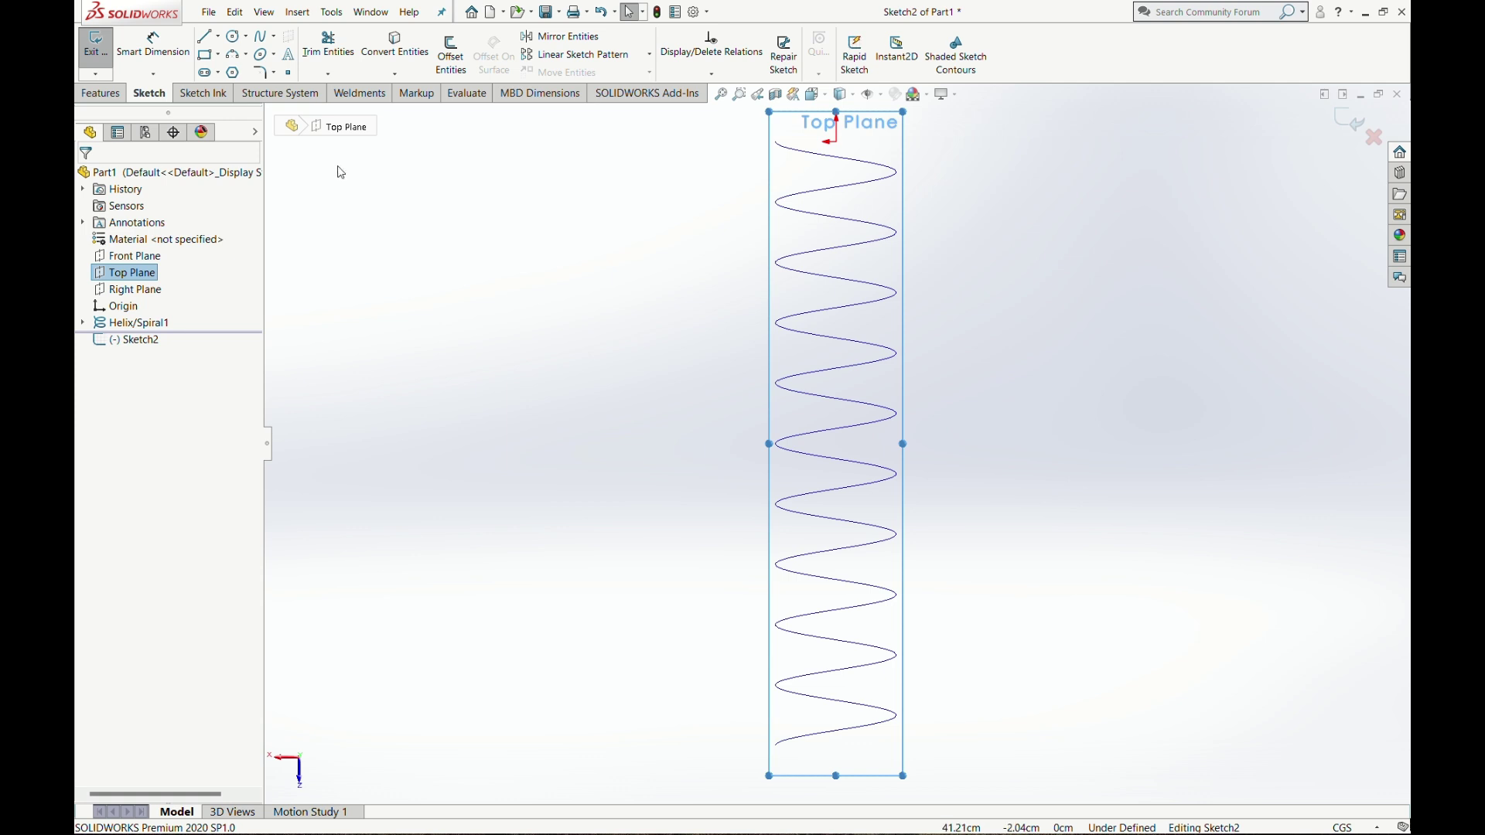
Step: Sketch a circle about 2.05 cm in diameter centred on the start point of the helix
{"action": "left_click", "coordinate": [236, 38]}
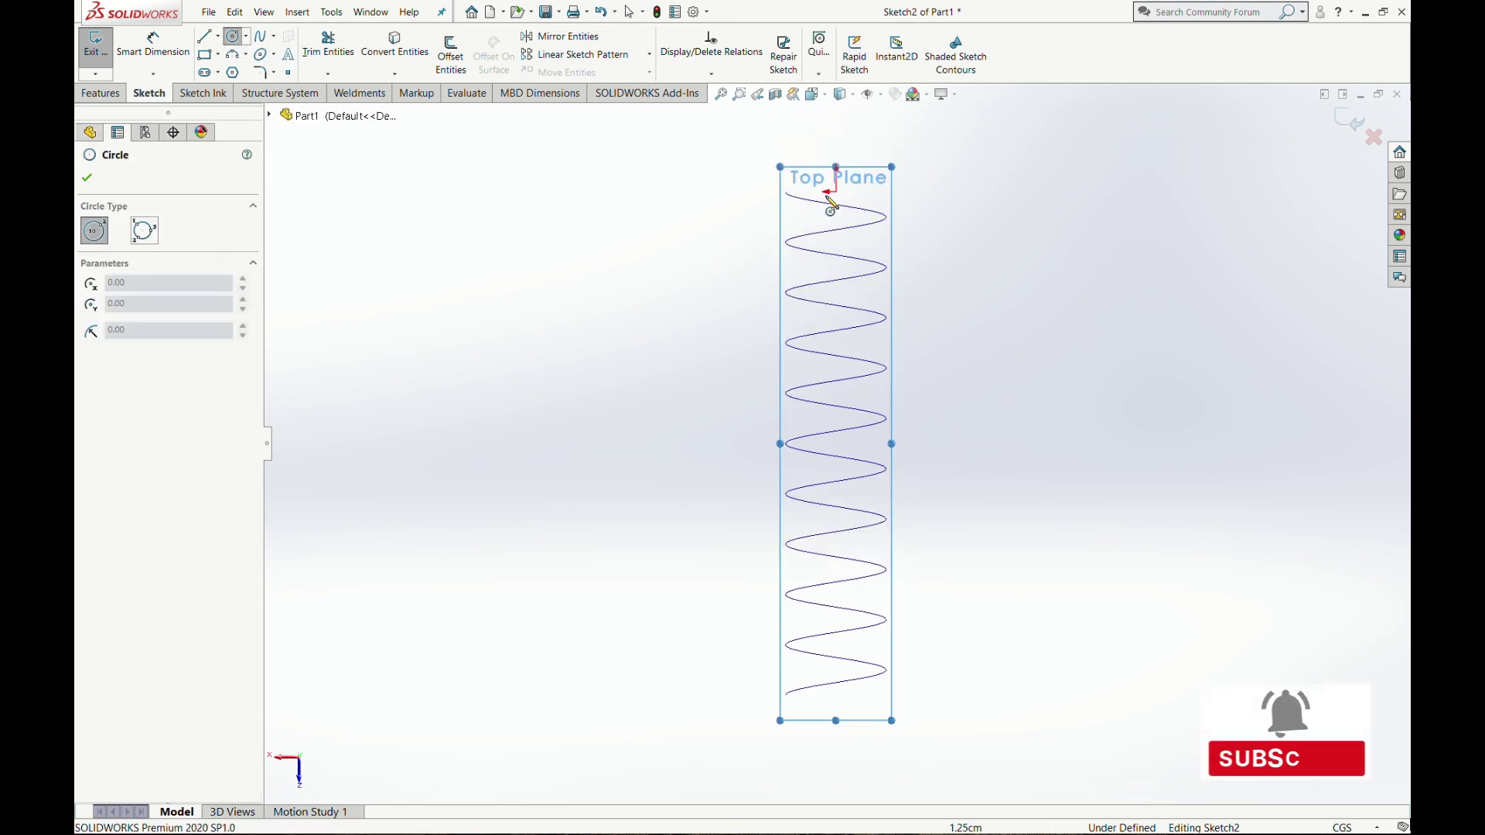
{"action": "scroll", "coordinate": [819, 345], "scroll_direction": "down", "scroll_amount": 5}
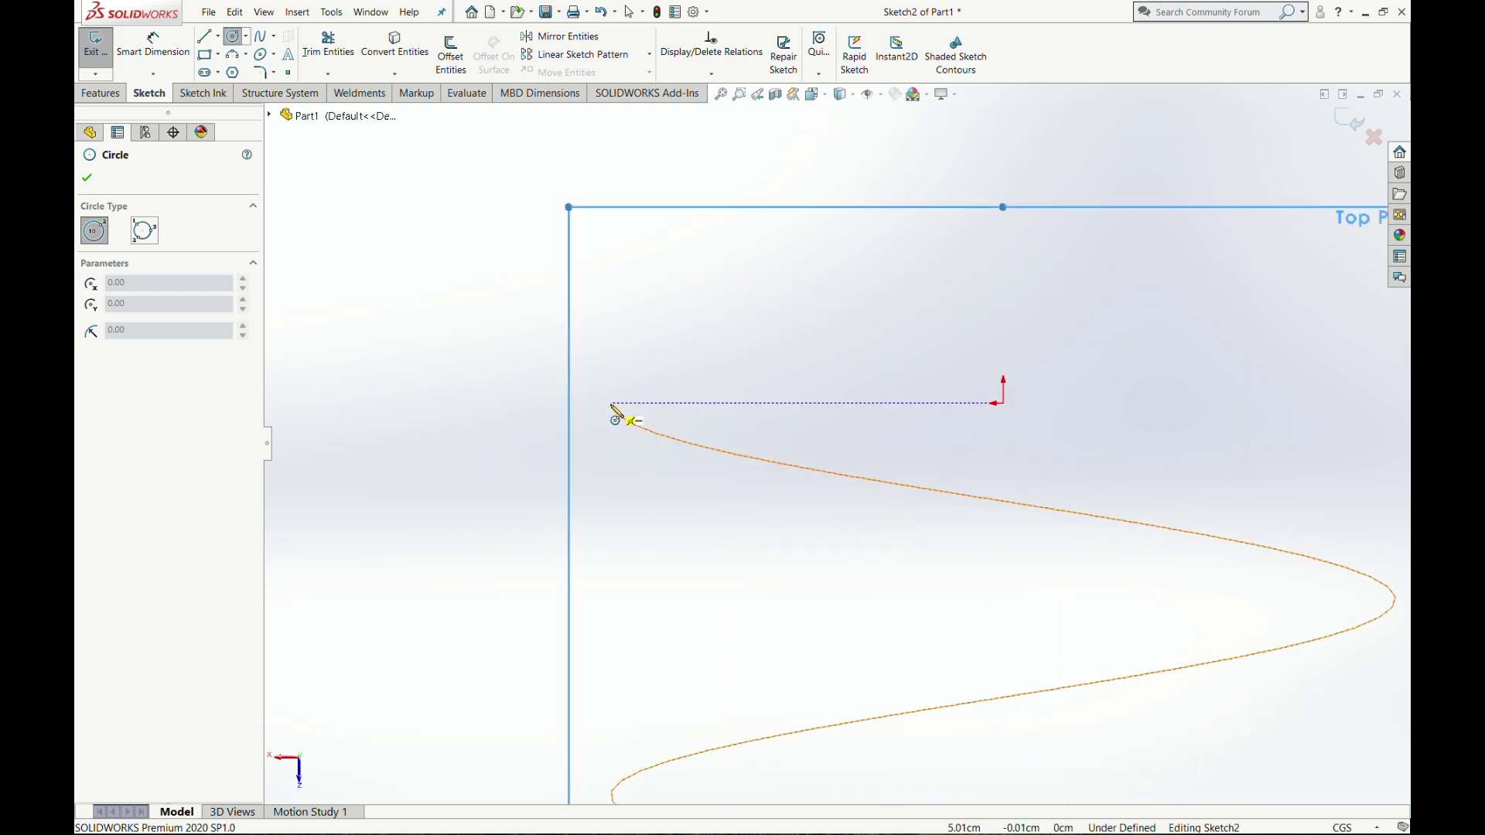
{"action": "left_click", "coordinate": [613, 403]}
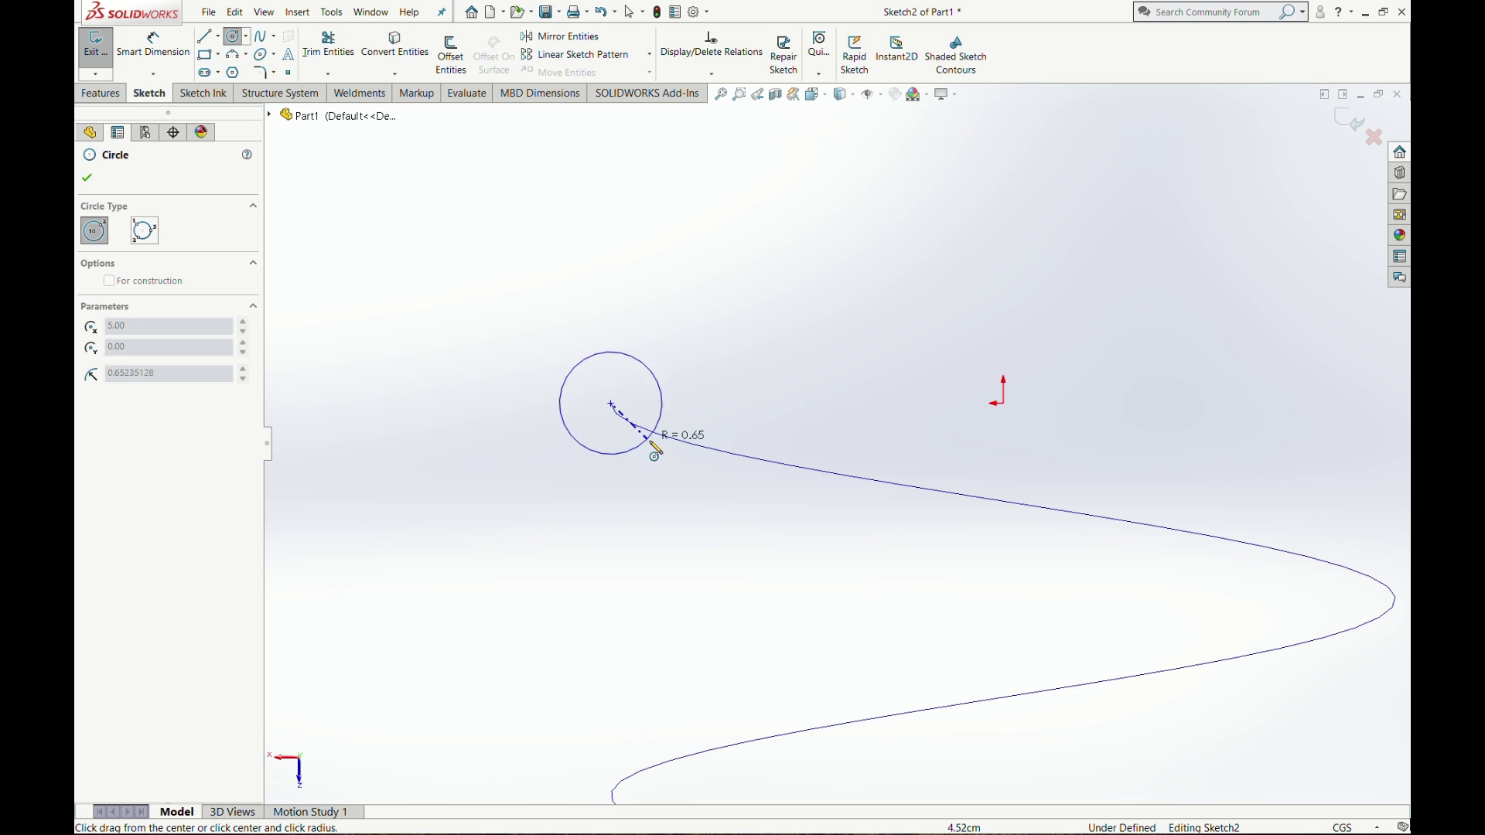
{"action": "left_click", "coordinate": [669, 467]}
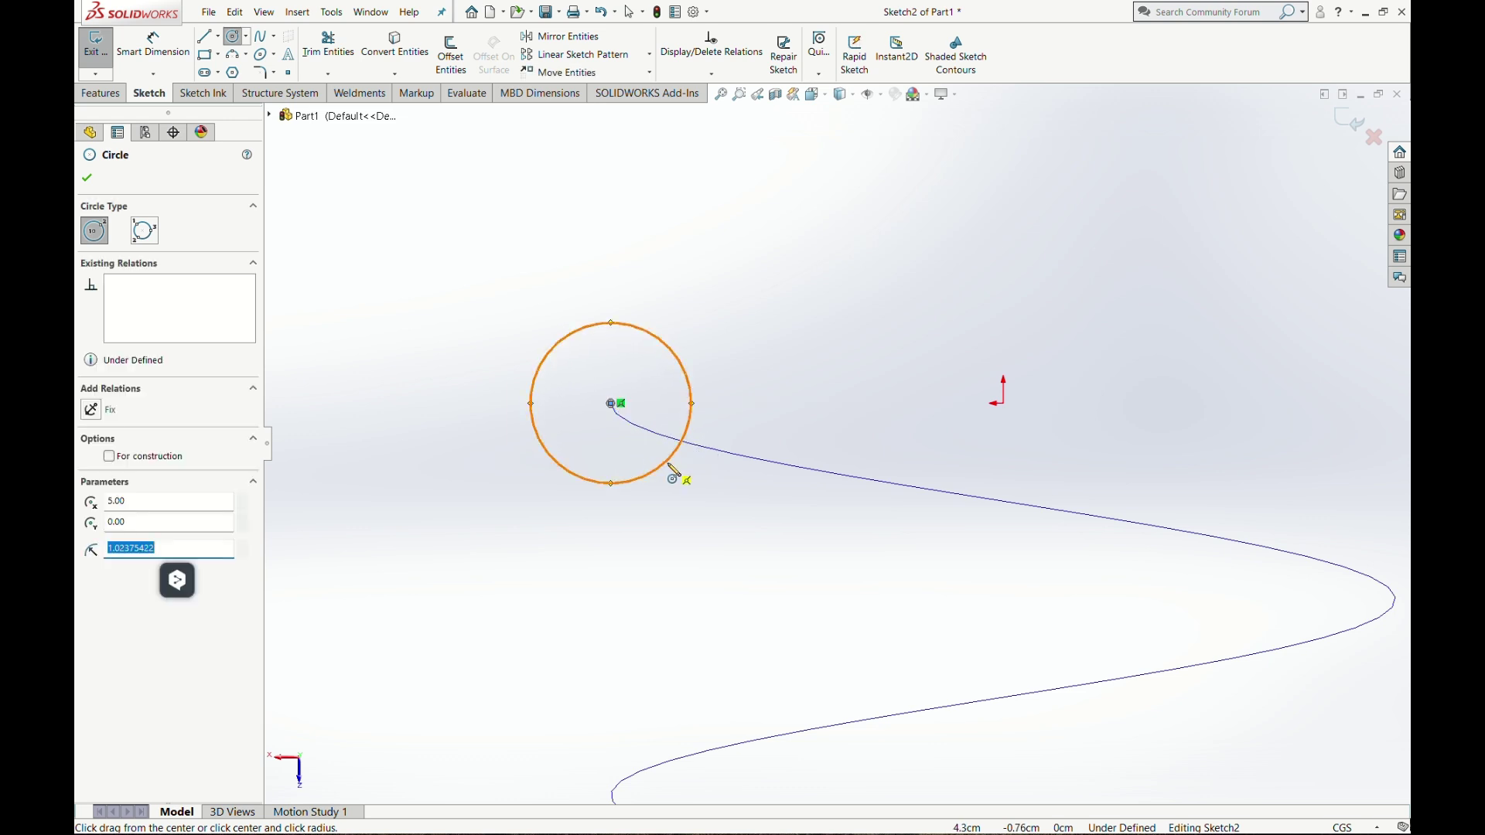
Step: Dimension the profile circle's diameter as 2 cm and exit the sketch
{"action": "left_click", "coordinate": [160, 44]}
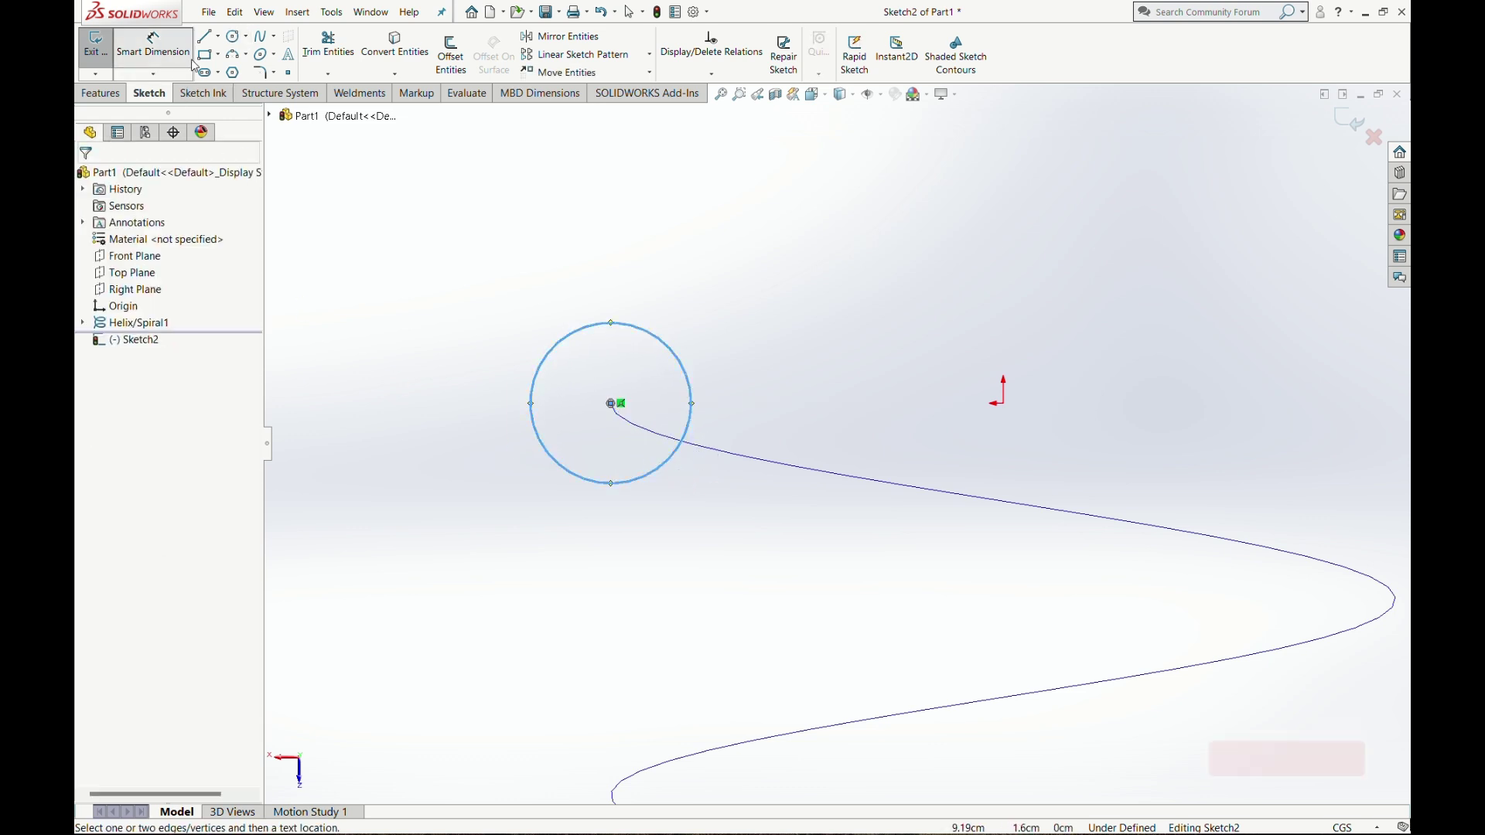
{"action": "left_click", "coordinate": [533, 402]}
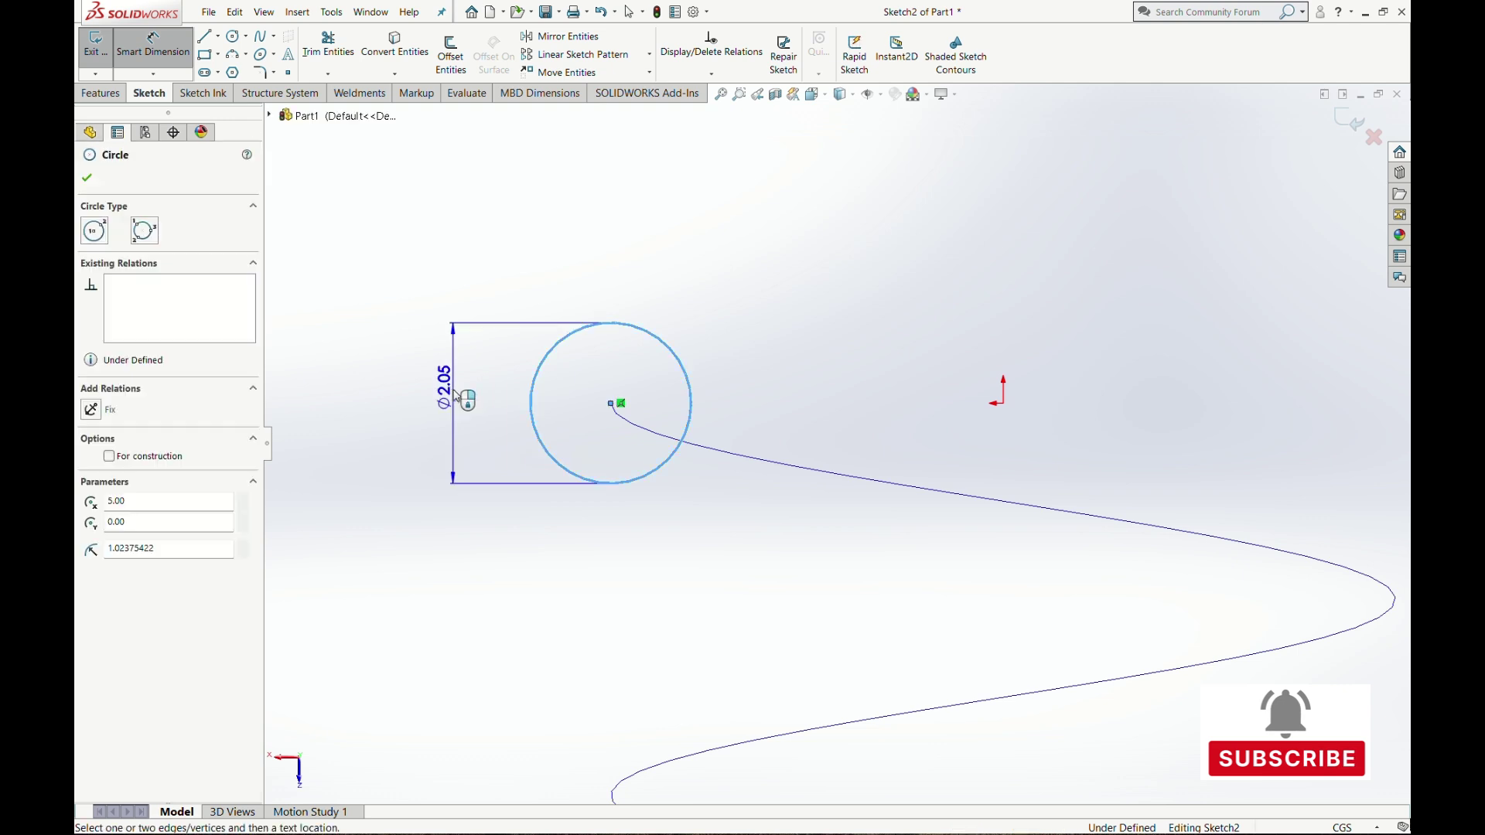
{"action": "left_click", "coordinate": [451, 398]}
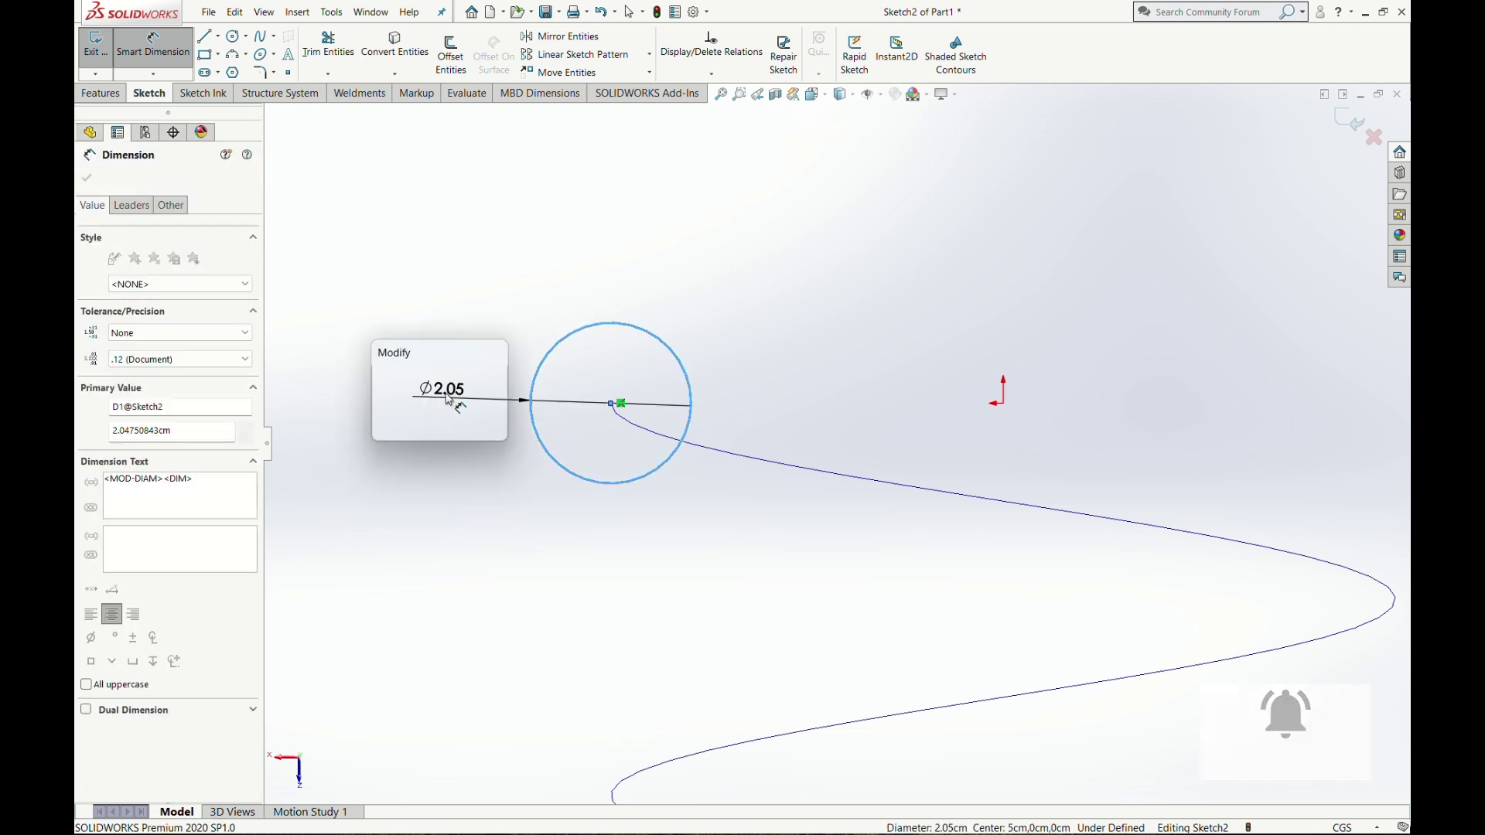
{"action": "left_click", "coordinate": [419, 397]}
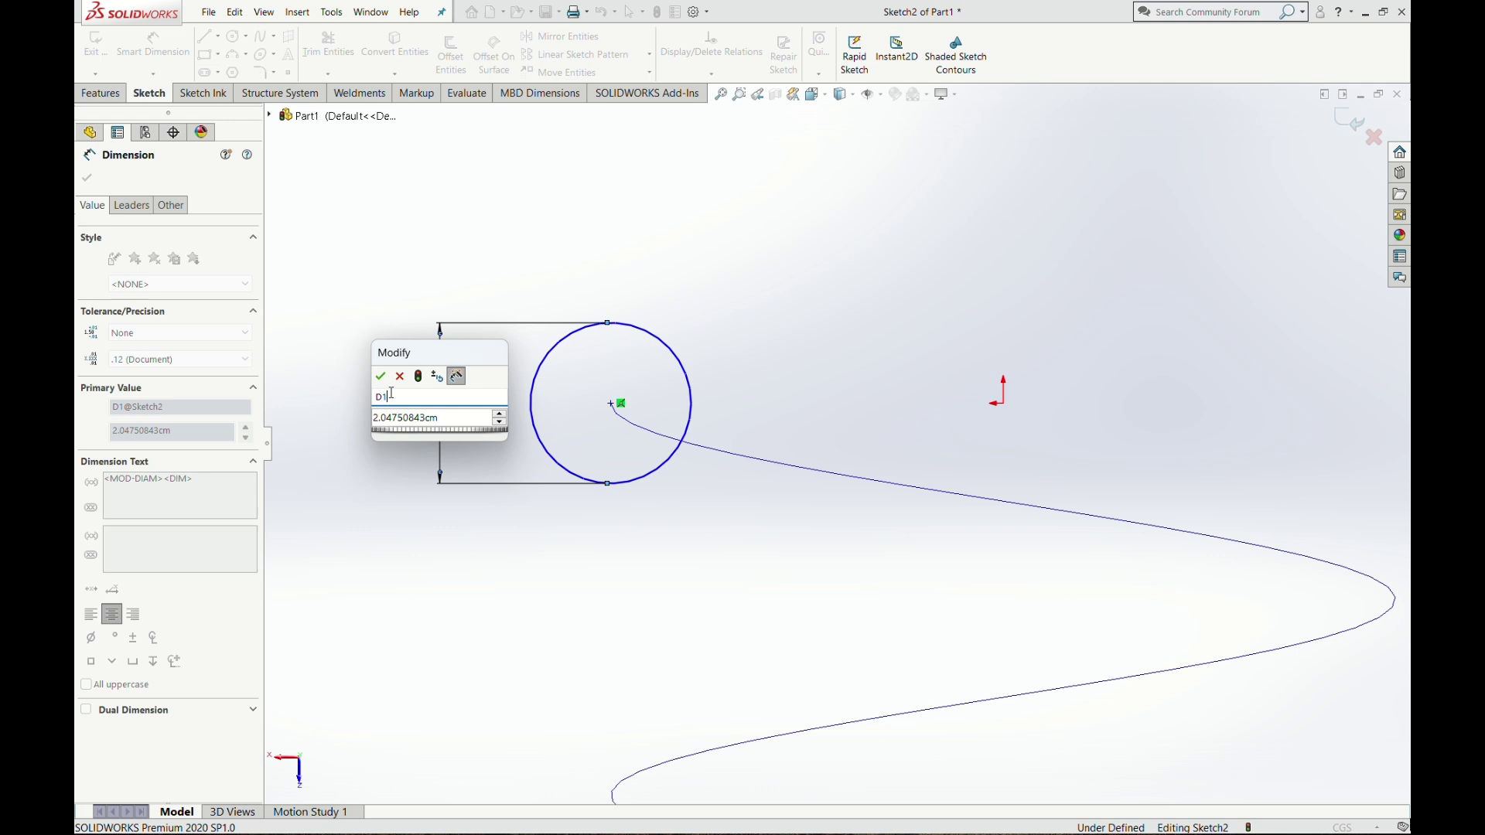
{"action": "left_click", "coordinate": [462, 419]}
{"action": "left_click_drag", "start_coordinate": [458, 418], "coordinate": [362, 421]}
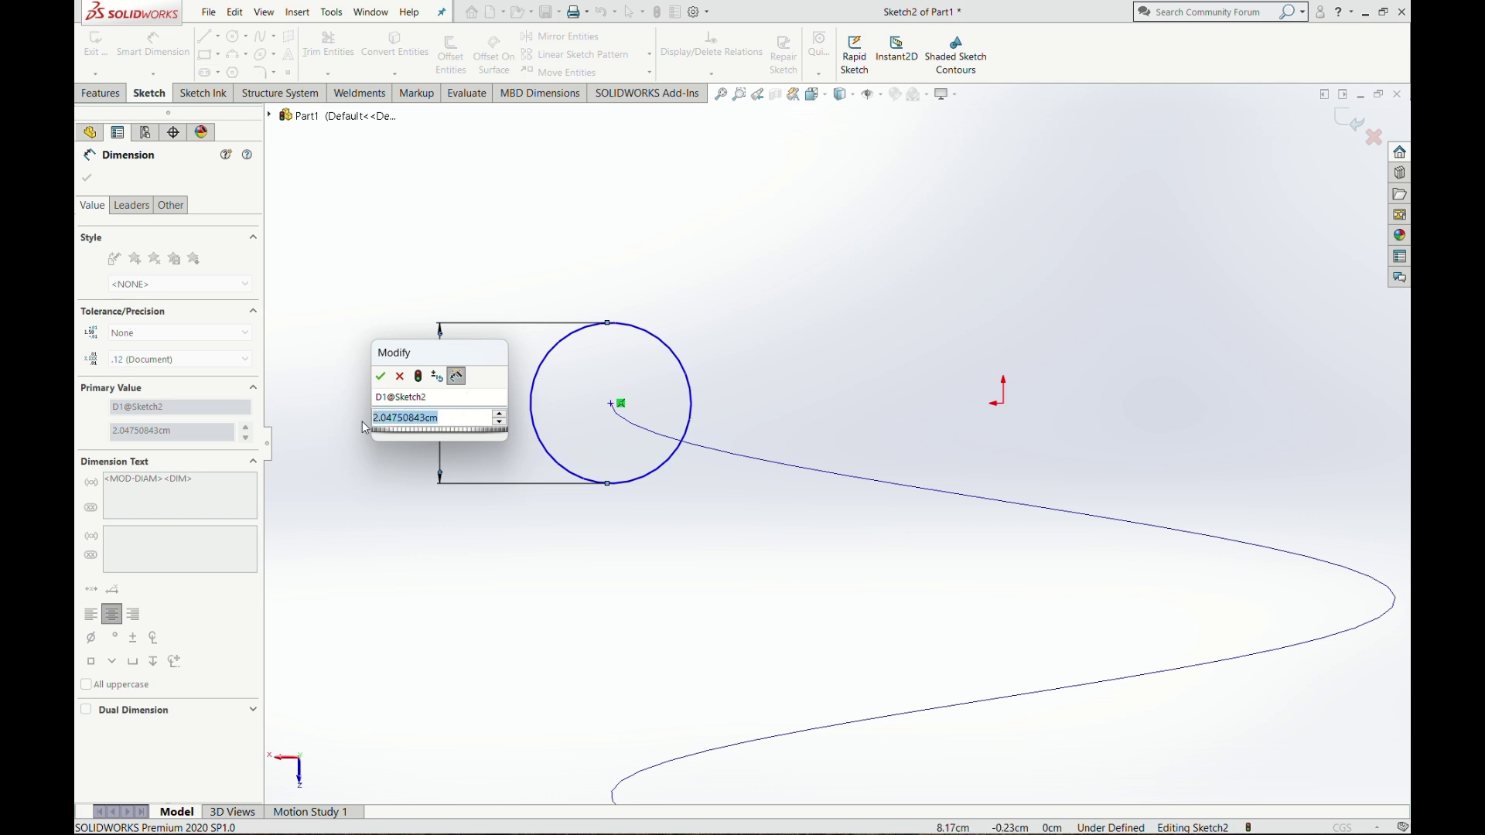
{"action": "type", "text": "2"}
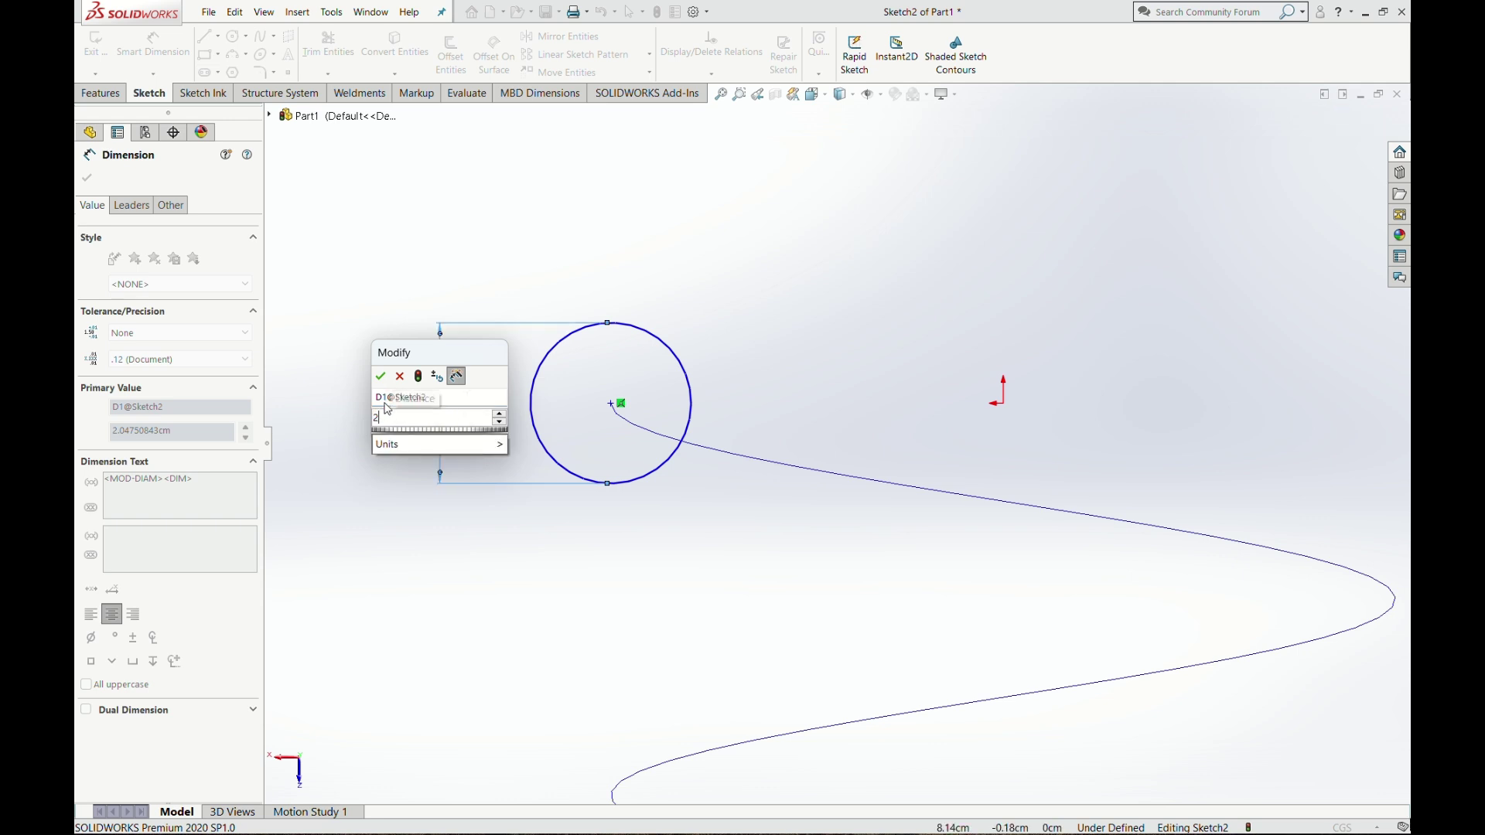
{"action": "left_click", "coordinate": [381, 376]}
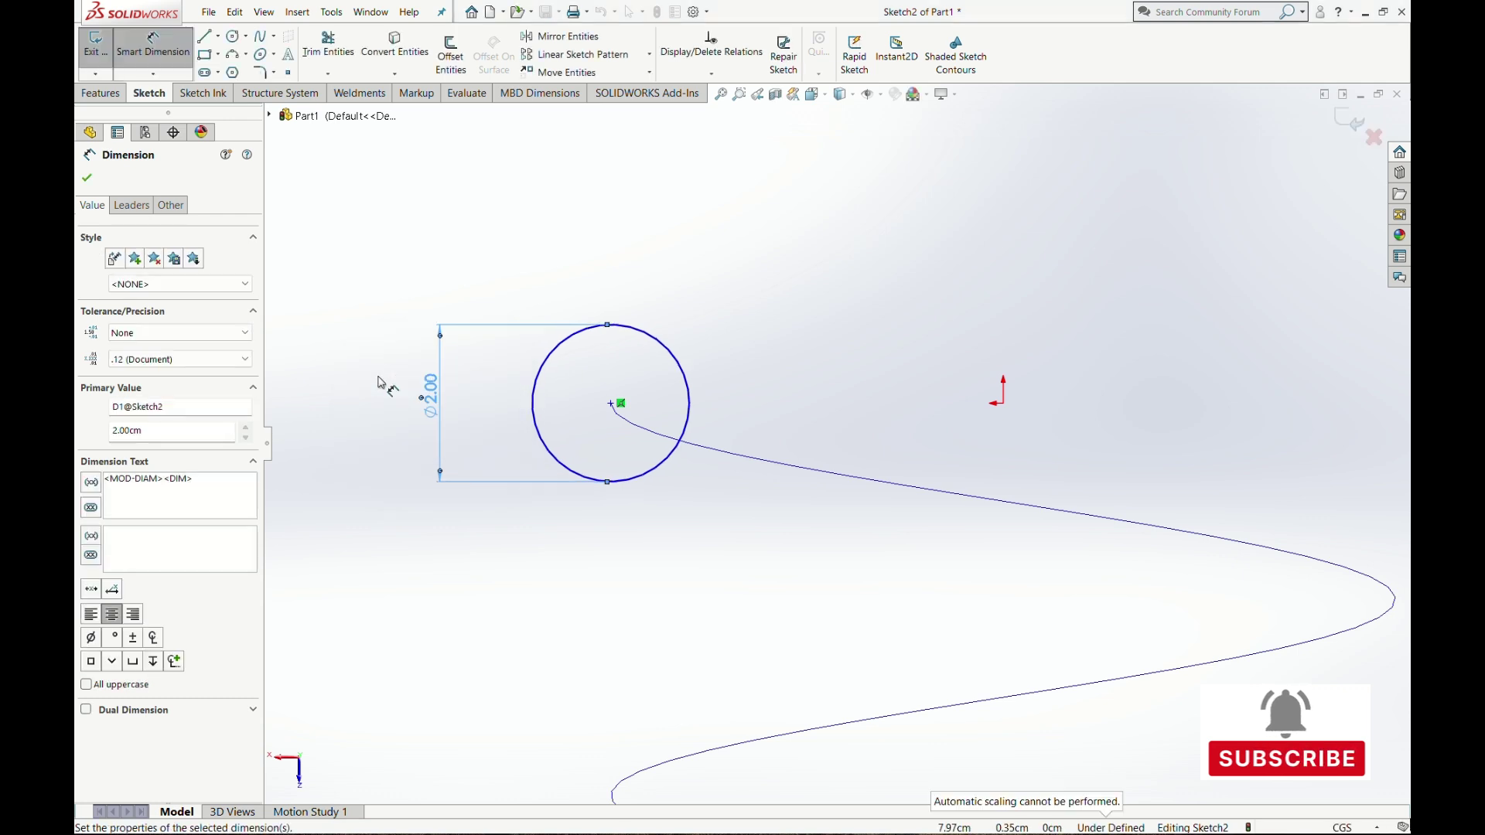
{"action": "scroll", "coordinate": [596, 477], "scroll_direction": "up", "scroll_amount": 5}
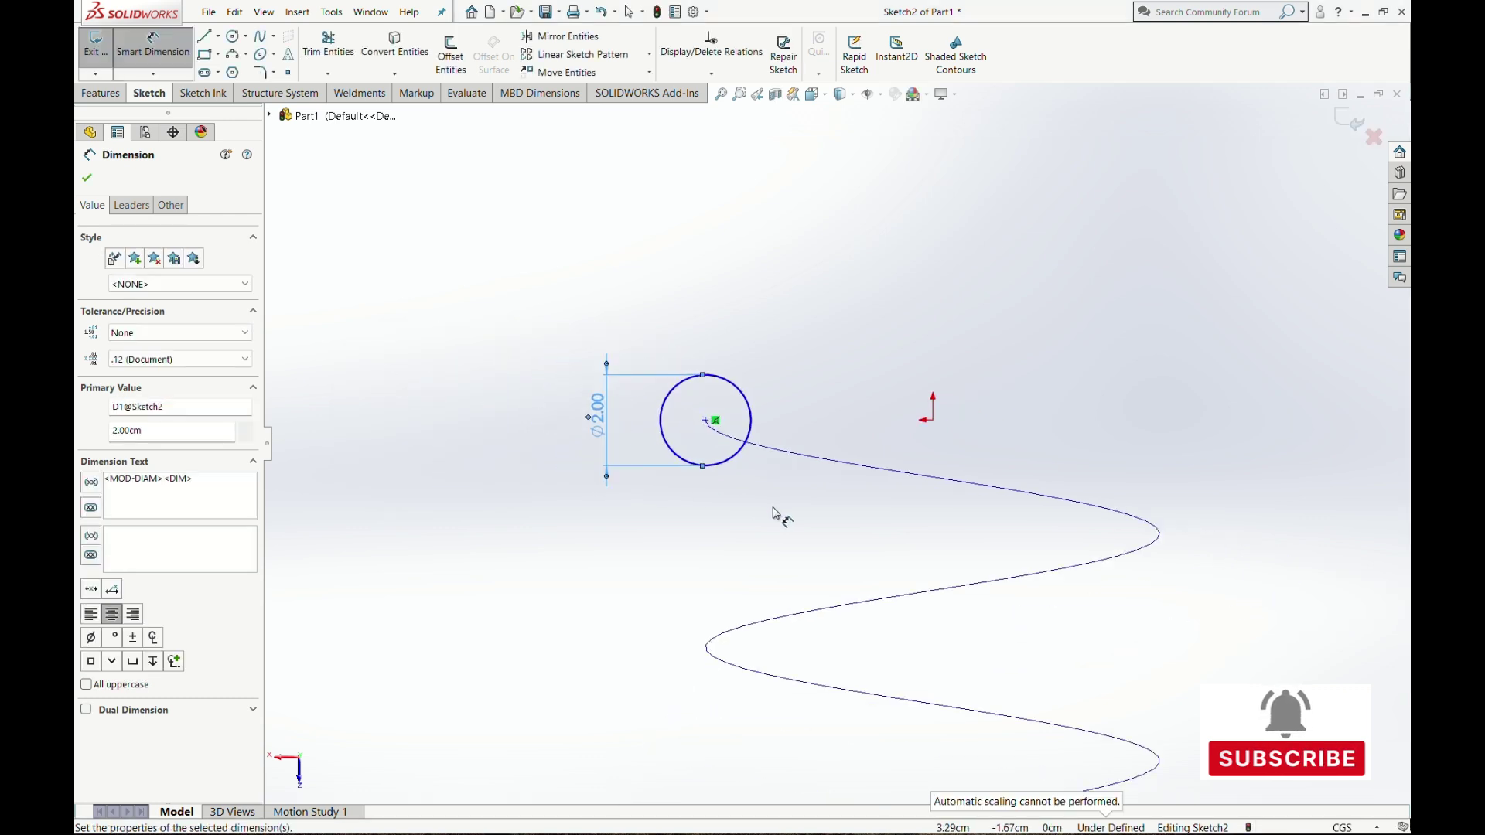
{"action": "left_click", "coordinate": [86, 179]}
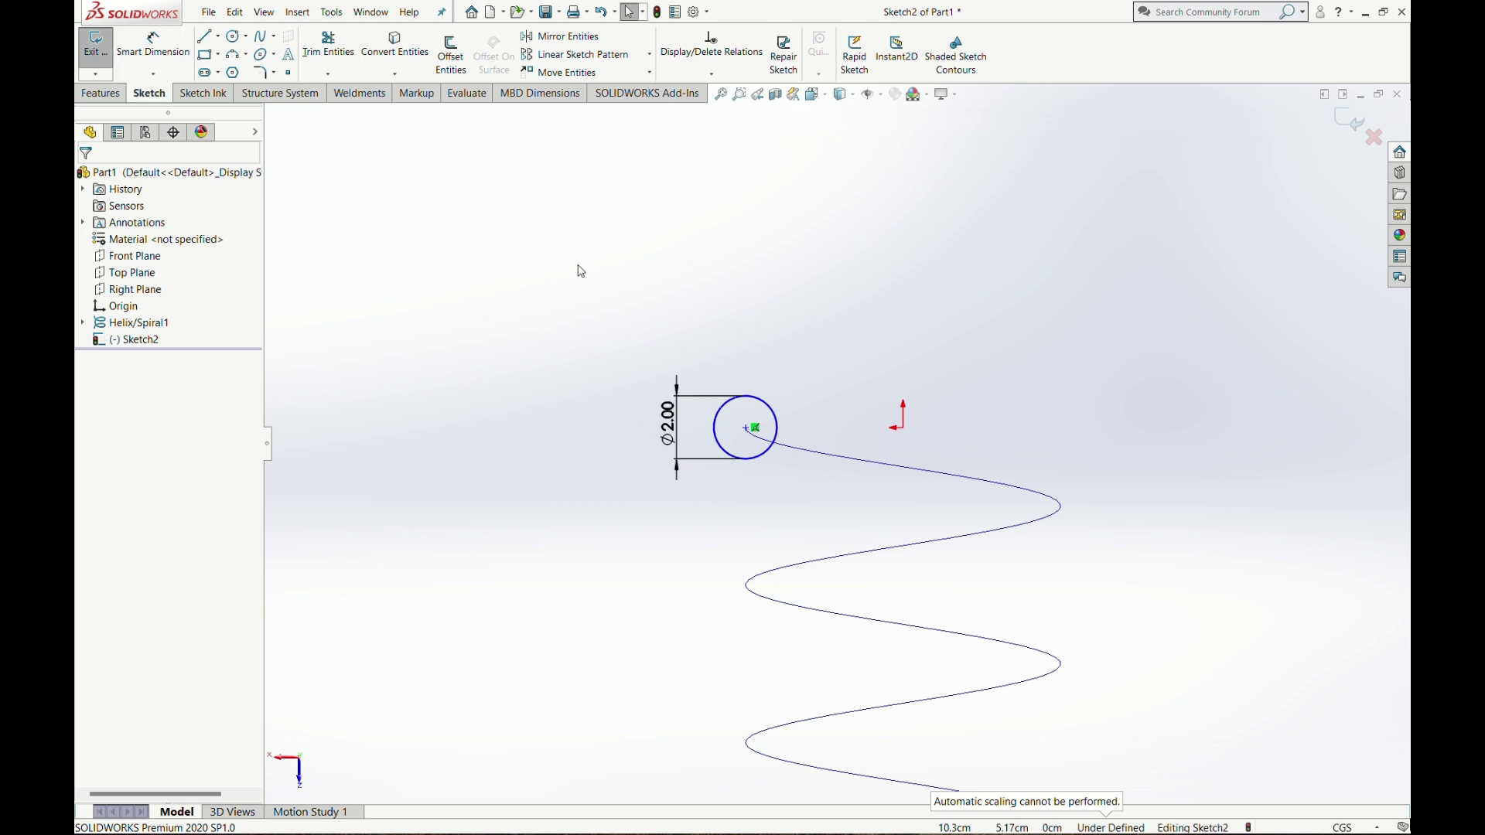
{"action": "left_click", "coordinate": [1357, 126]}
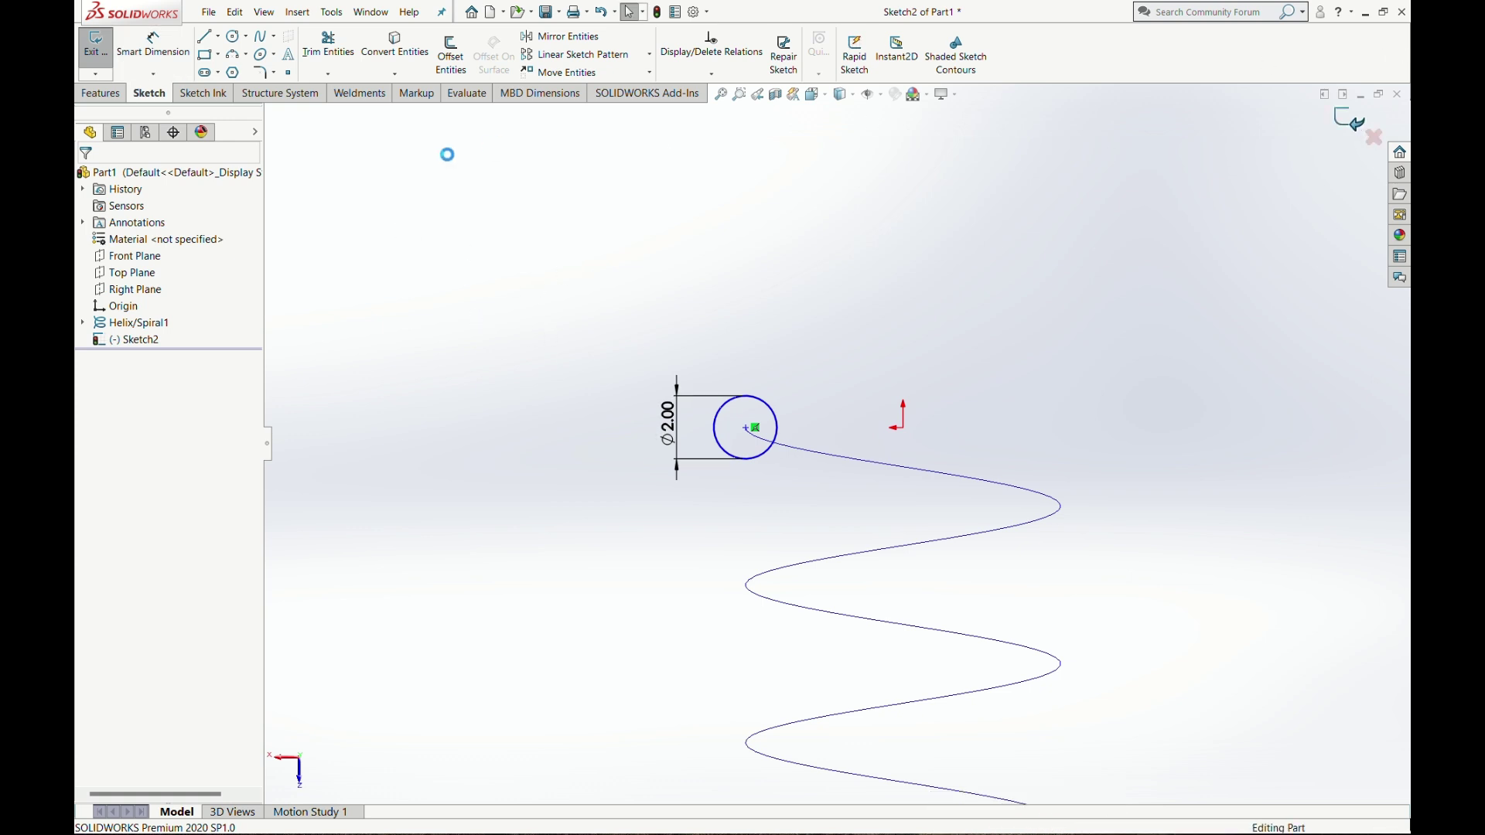
Step: Create a Swept Boss/Base using the 2 cm circle sketch as the profile and the helix as the path
{"action": "left_click", "coordinate": [100, 93]}
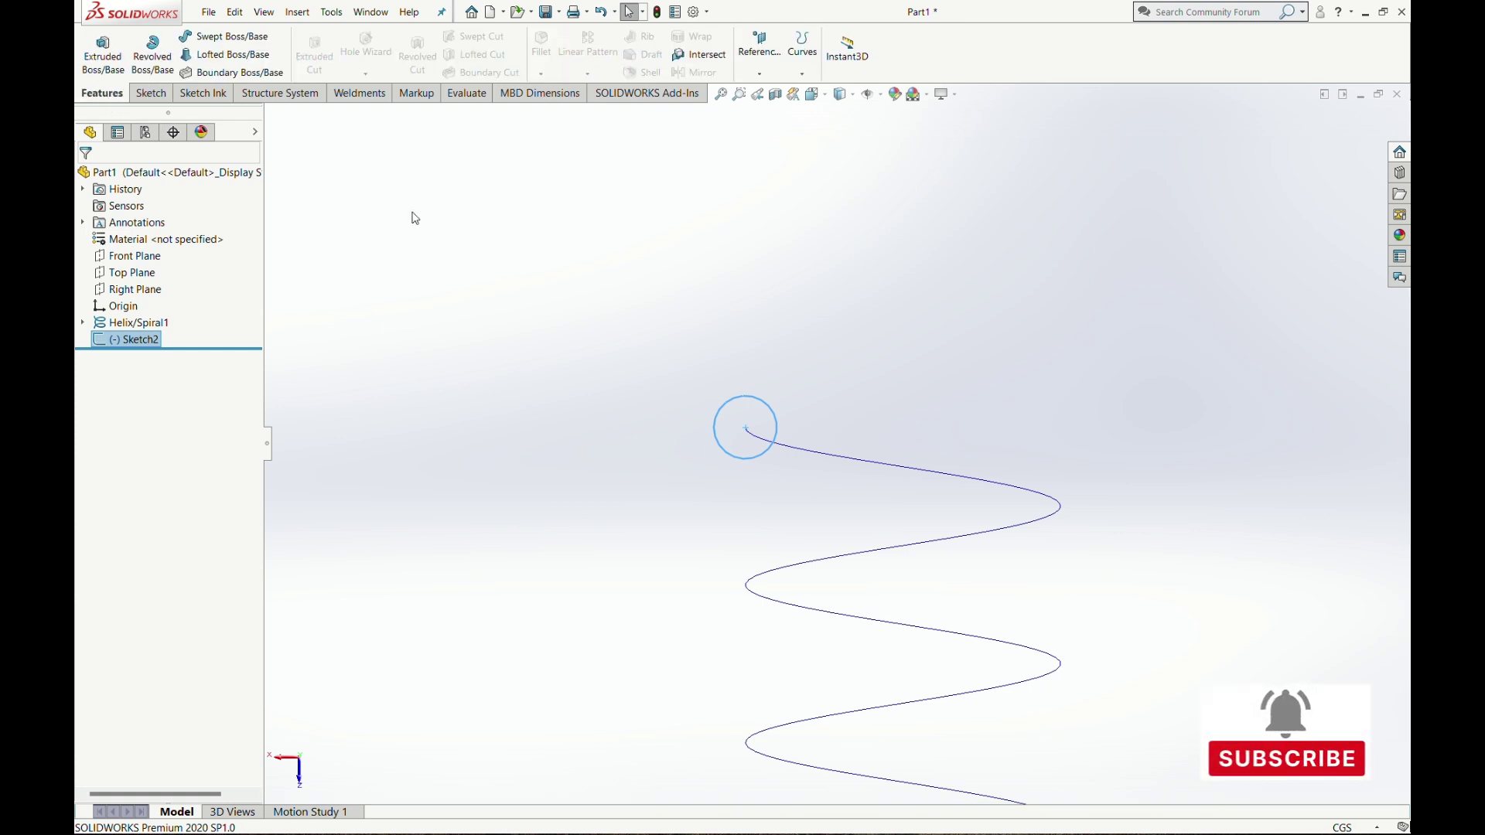
{"action": "left_click", "coordinate": [221, 43]}
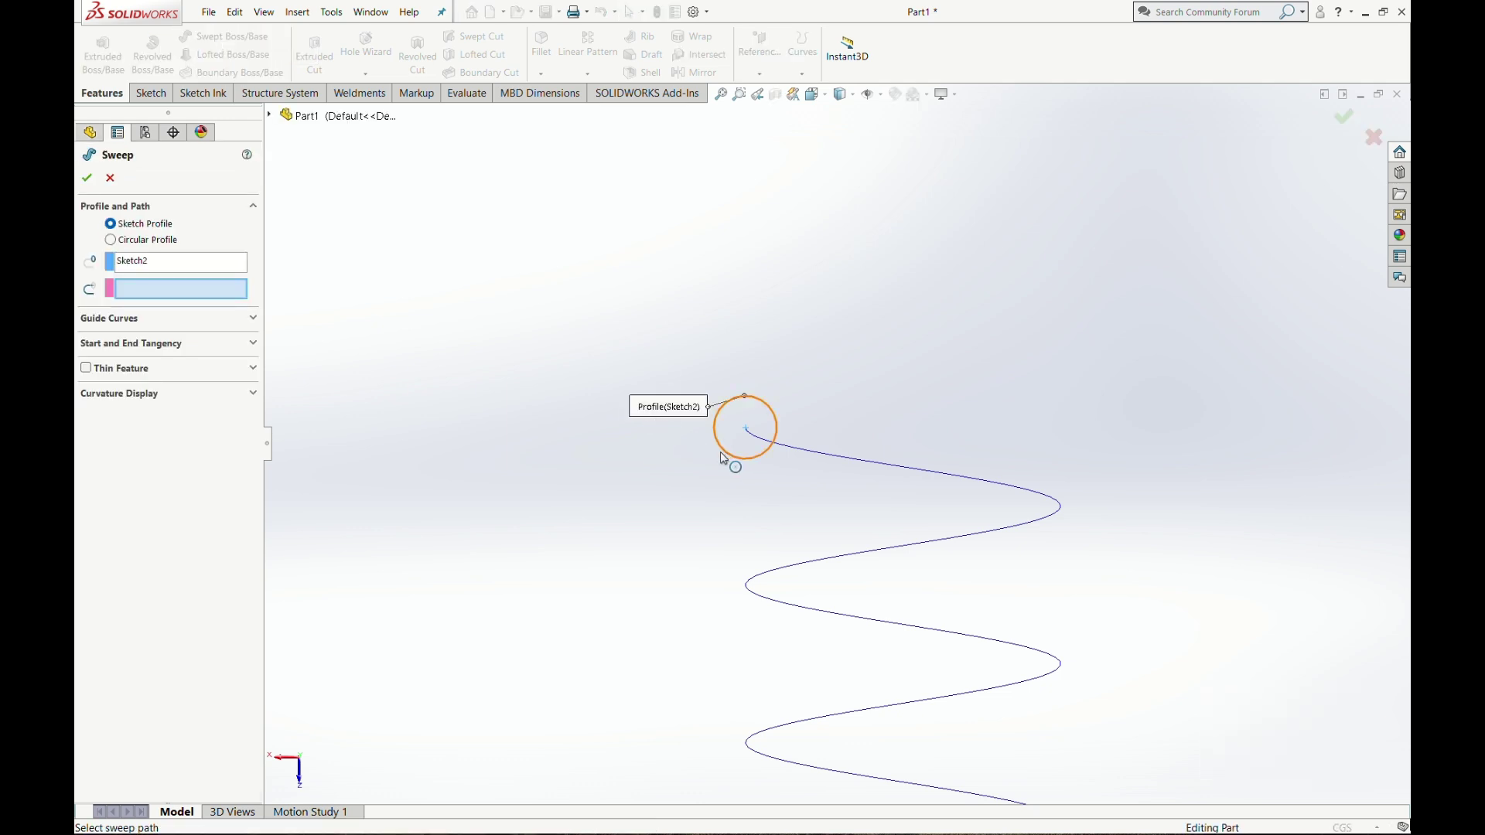
{"action": "left_click", "coordinate": [142, 297]}
{"action": "left_click", "coordinate": [826, 457]}
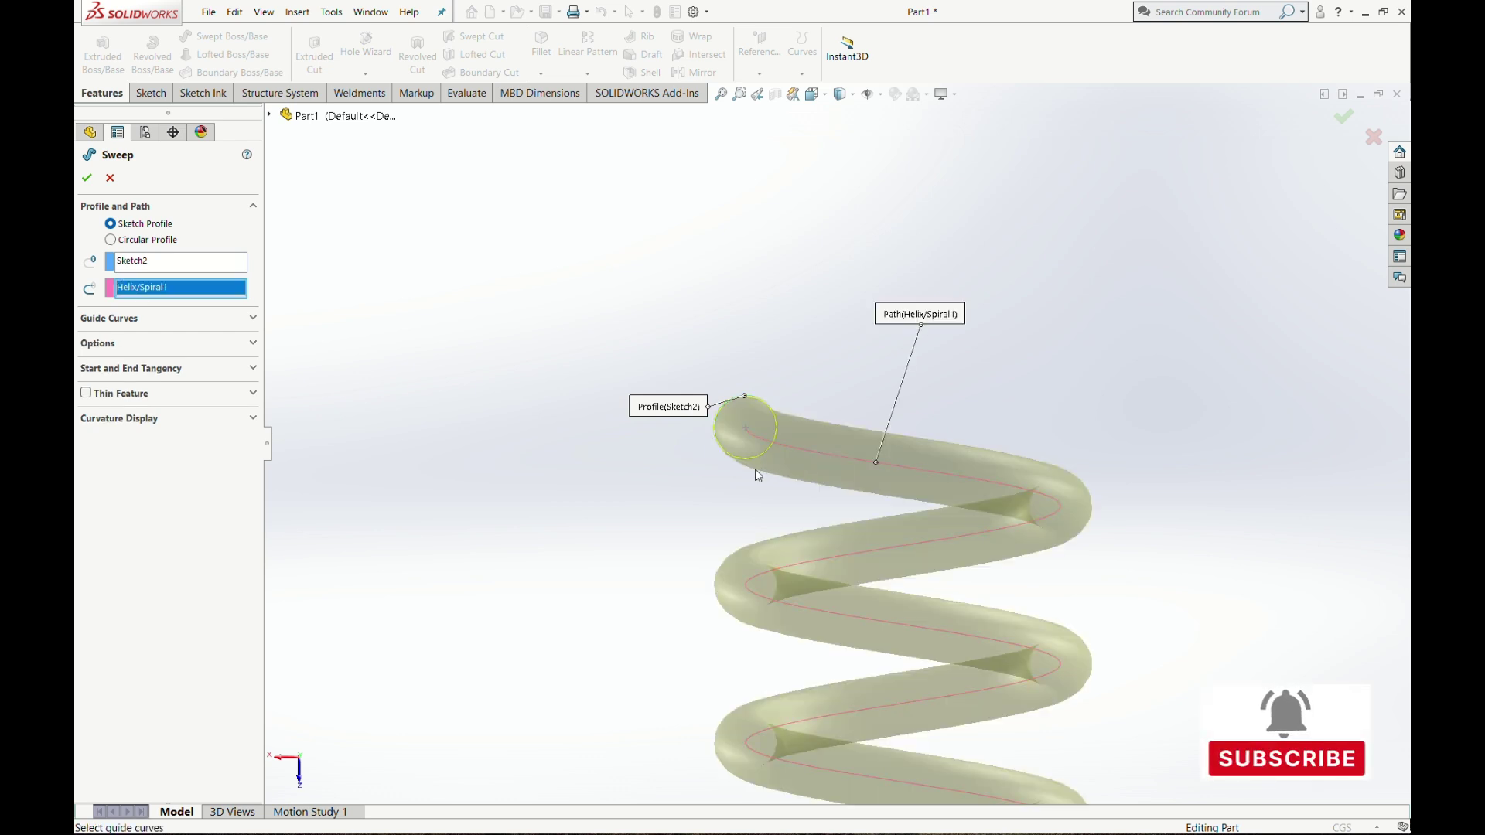
{"action": "scroll", "coordinate": [696, 538], "scroll_direction": "up", "scroll_amount": 5}
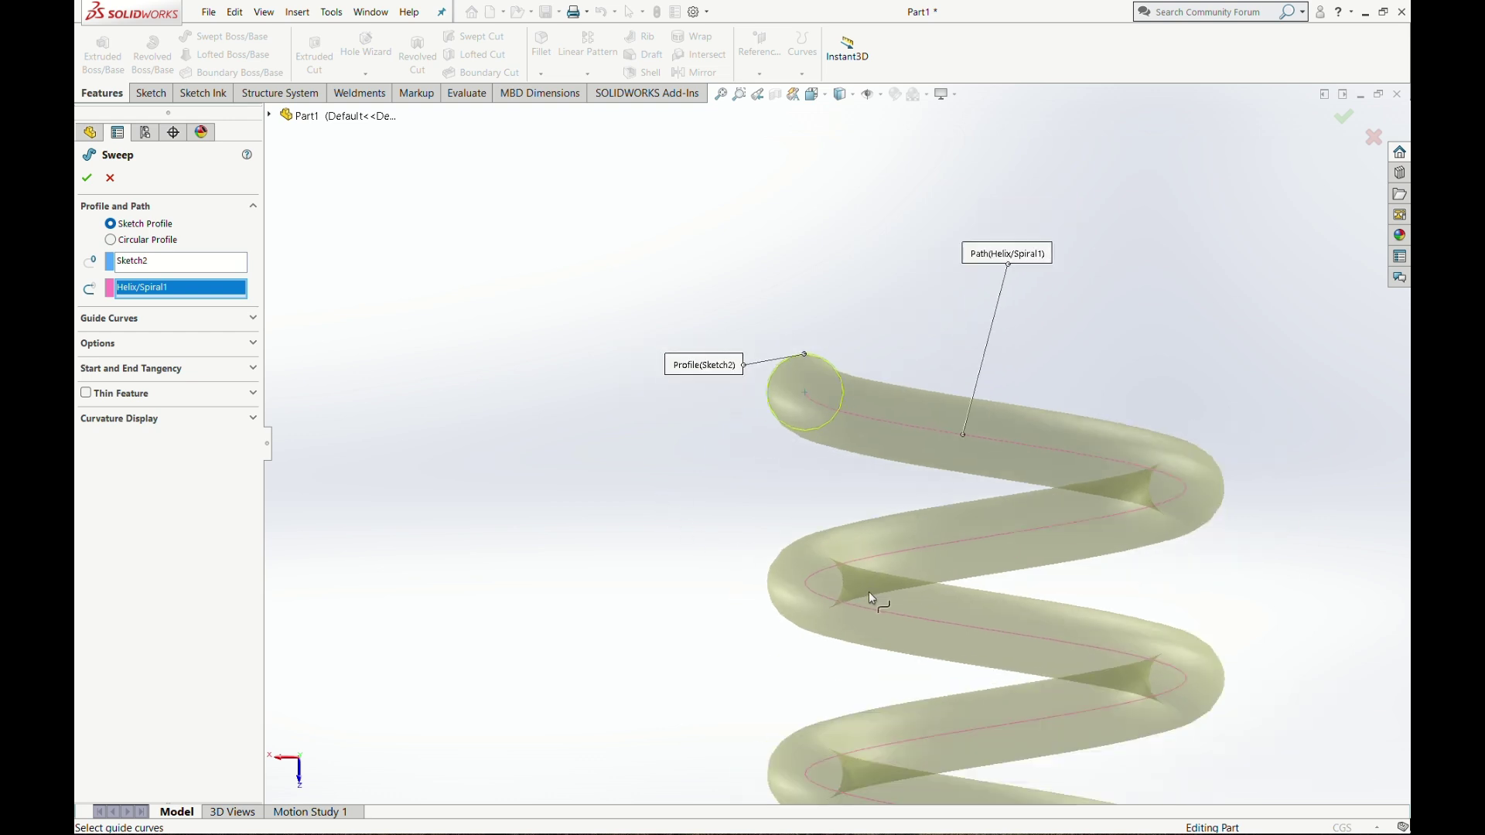
{"action": "scroll", "coordinate": [888, 609], "scroll_direction": "up", "scroll_amount": 3}
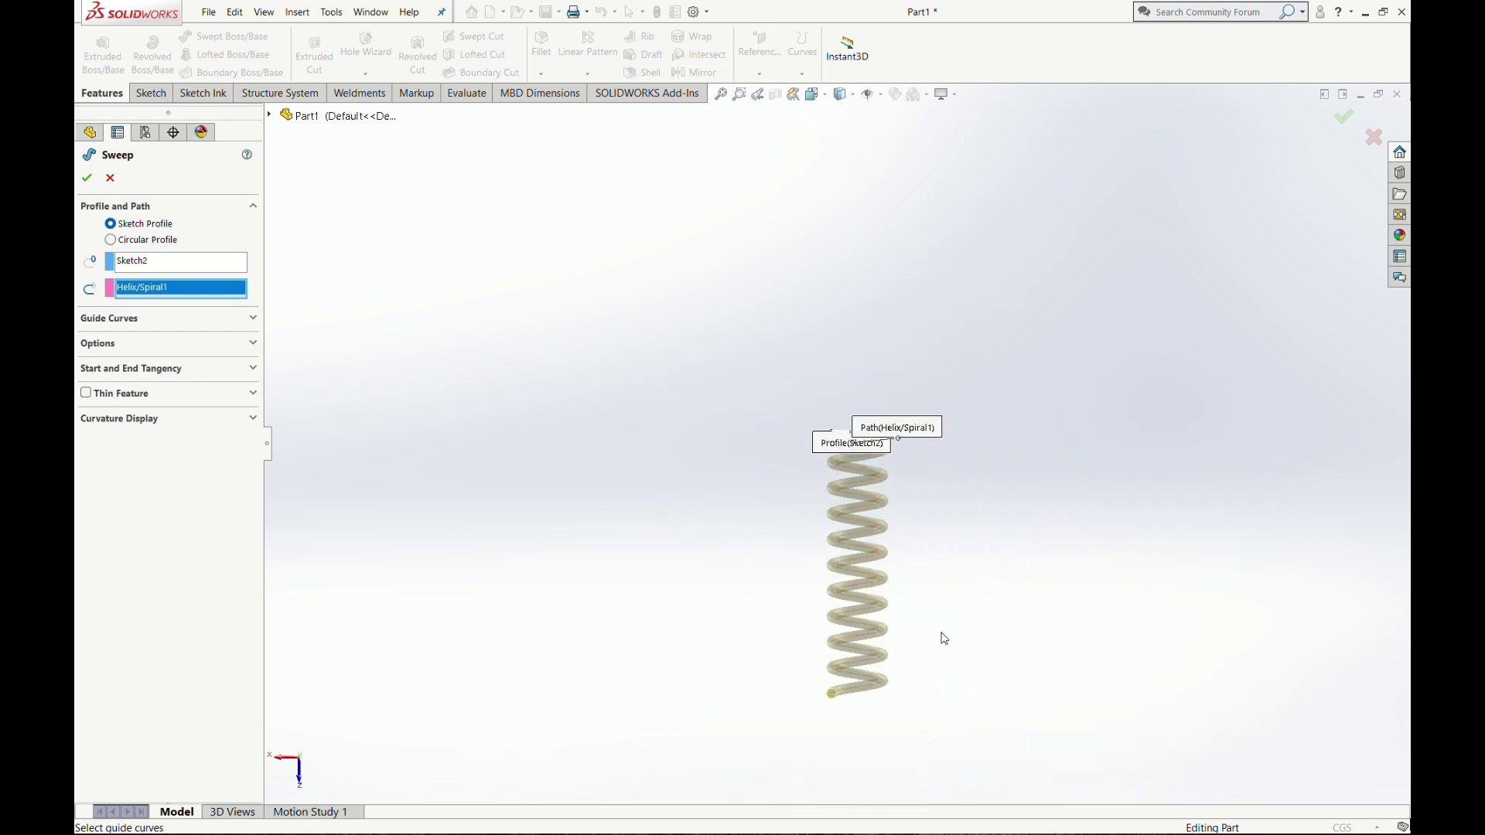
{"action": "scroll", "coordinate": [941, 636], "scroll_direction": "down", "scroll_amount": 4}
{"action": "scroll", "coordinate": [887, 584], "scroll_direction": "down", "scroll_amount": 1}
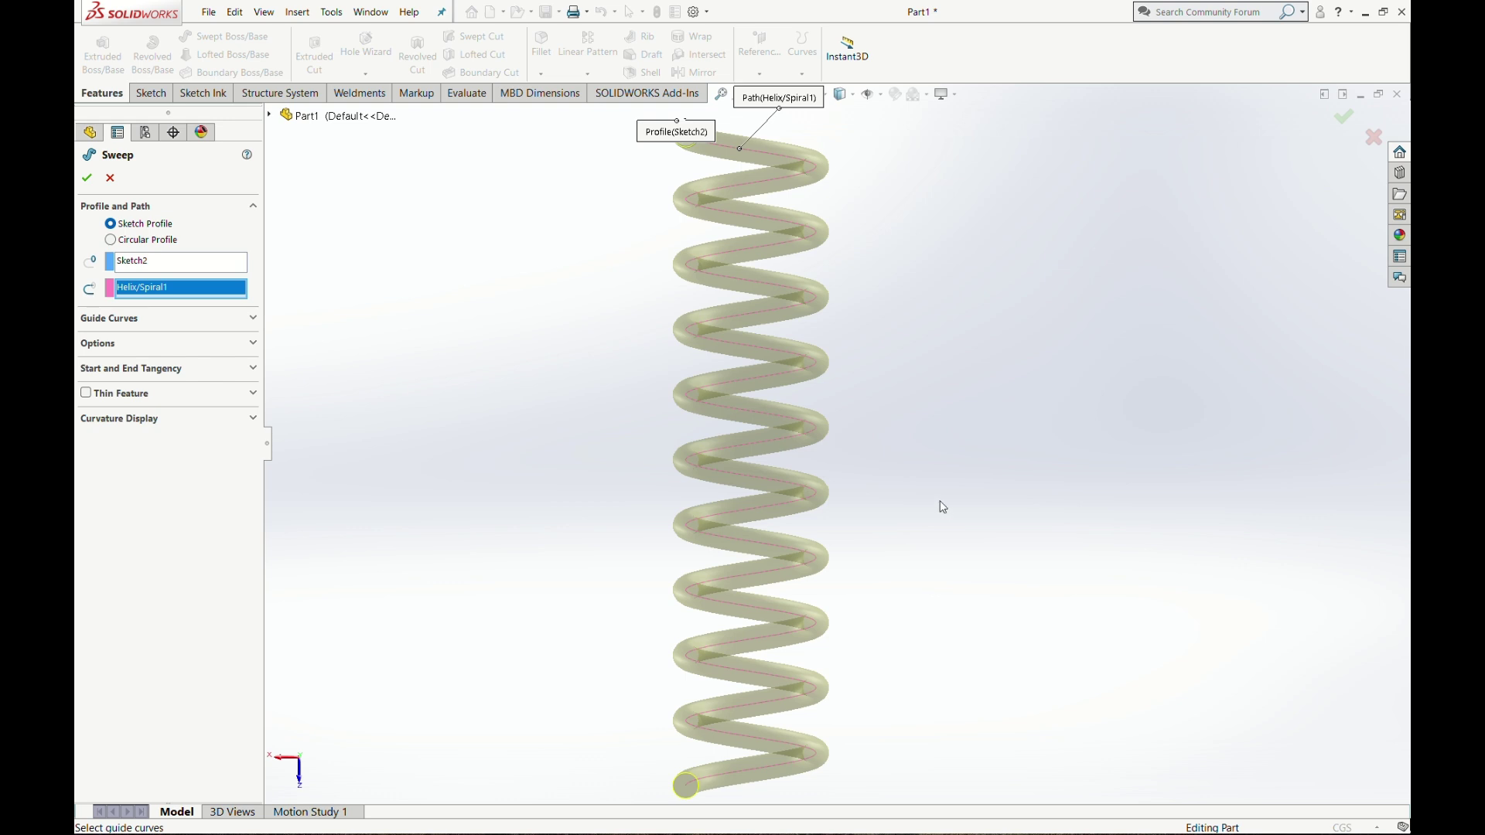
{"action": "left_click", "coordinate": [87, 178]}
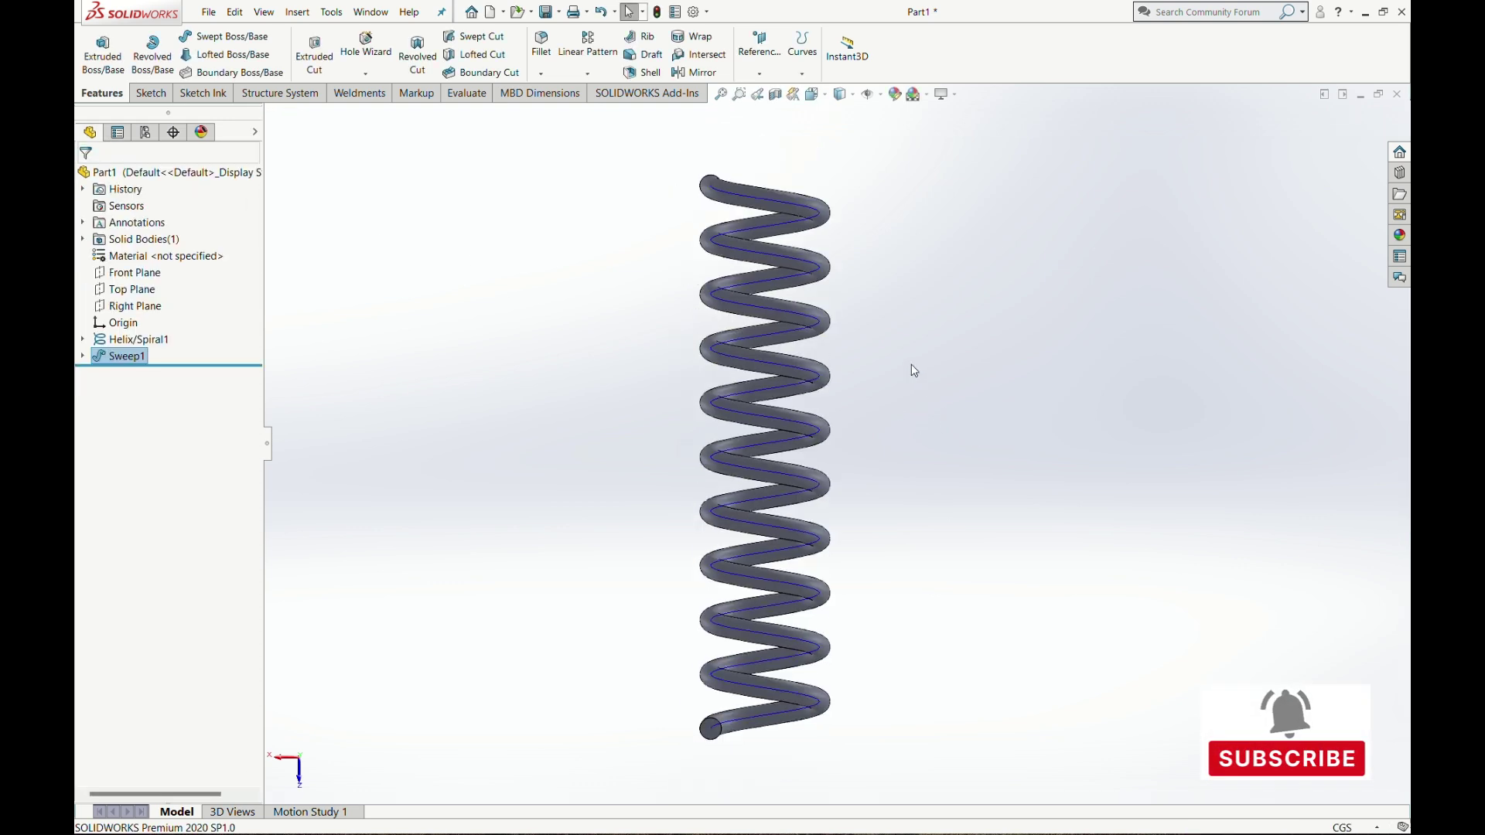
Step: Apply the carbon steel appearance from the Metal > Steel appearances to the spring
{"action": "scroll", "coordinate": [912, 368], "scroll_direction": "up", "scroll_amount": 1}
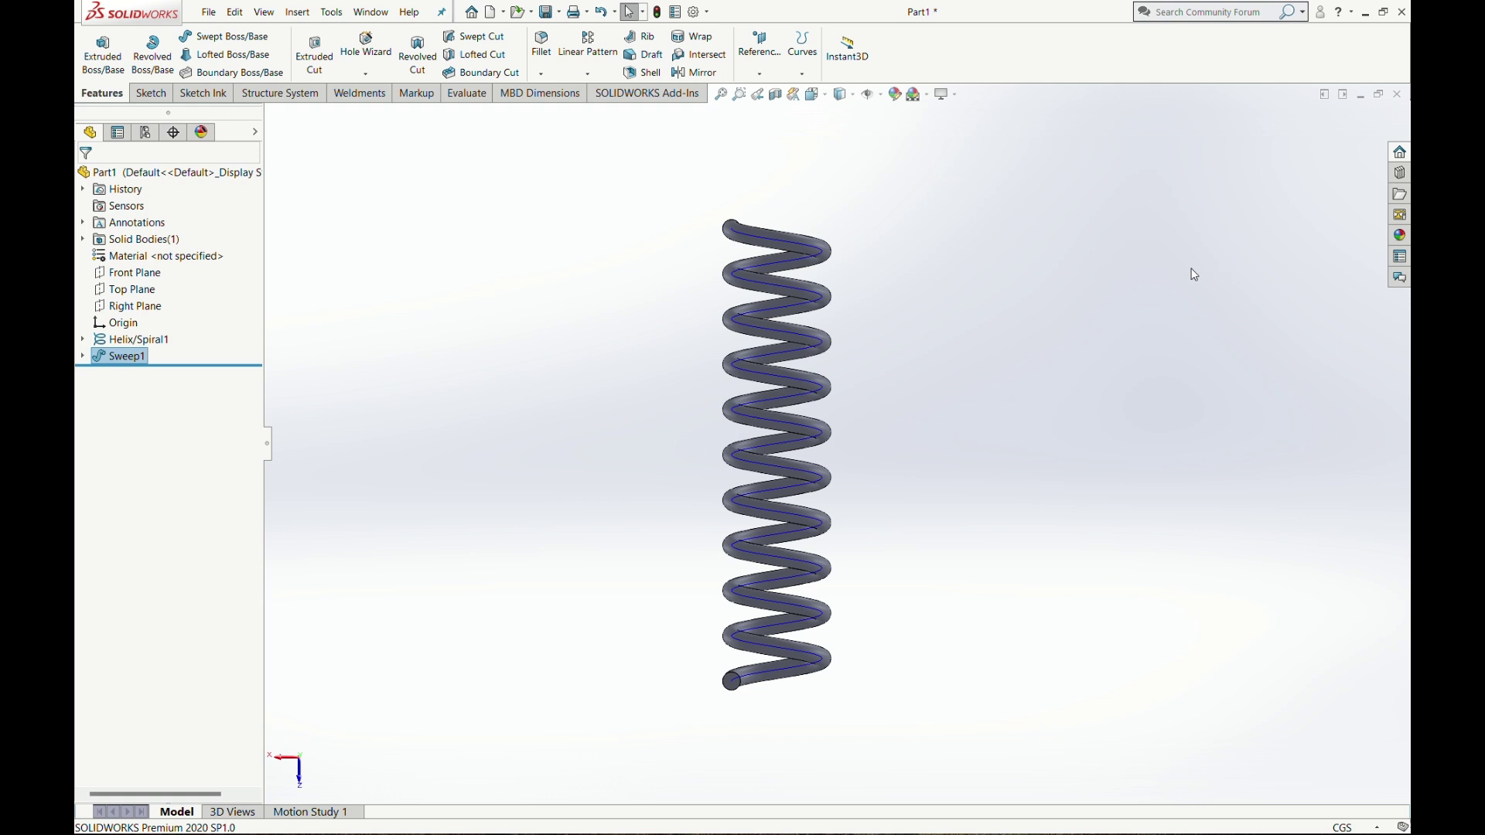
{"action": "left_click", "coordinate": [1401, 236]}
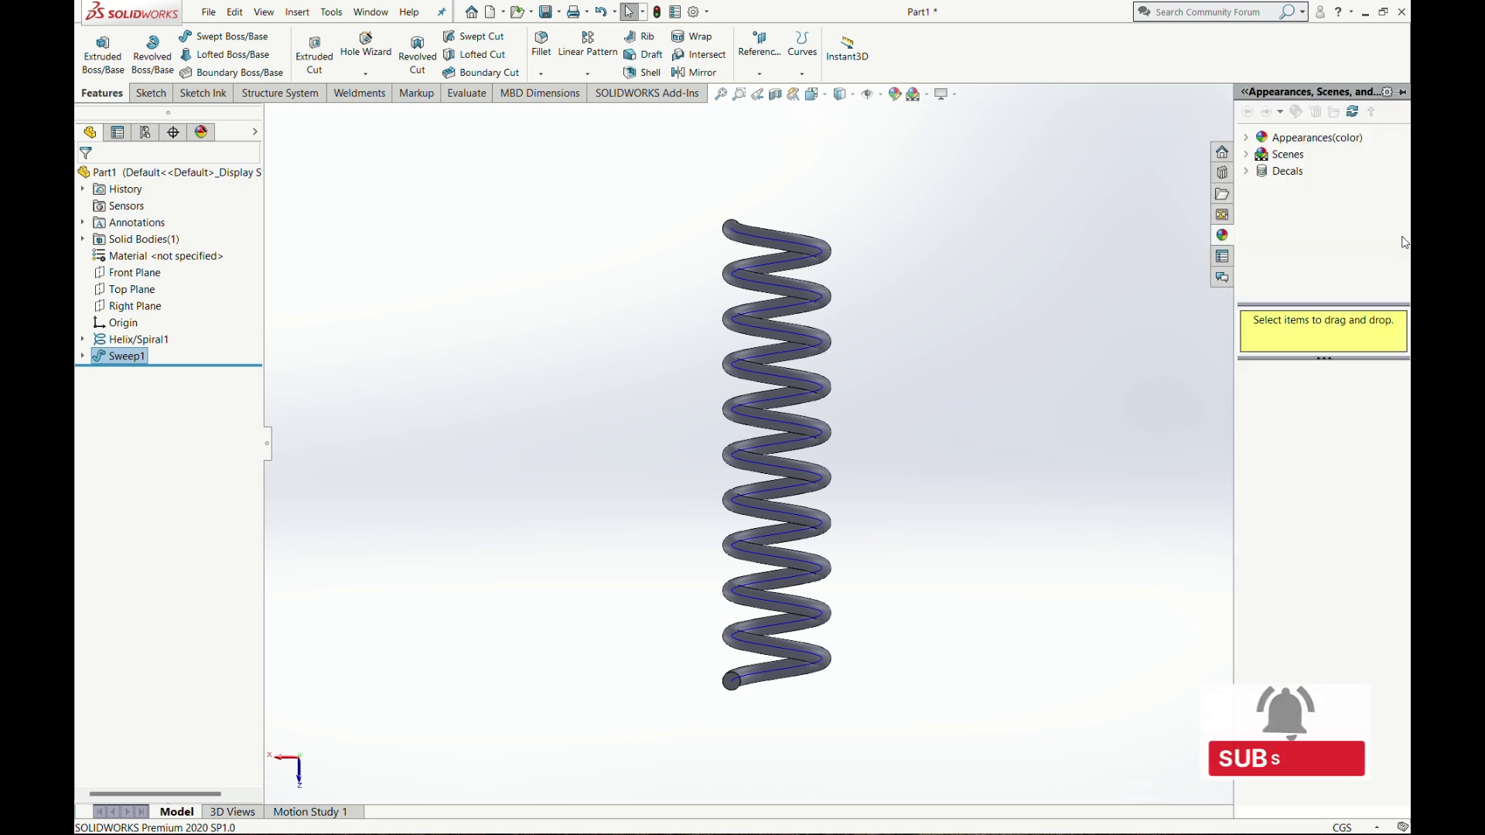
{"action": "left_click", "coordinate": [1247, 140]}
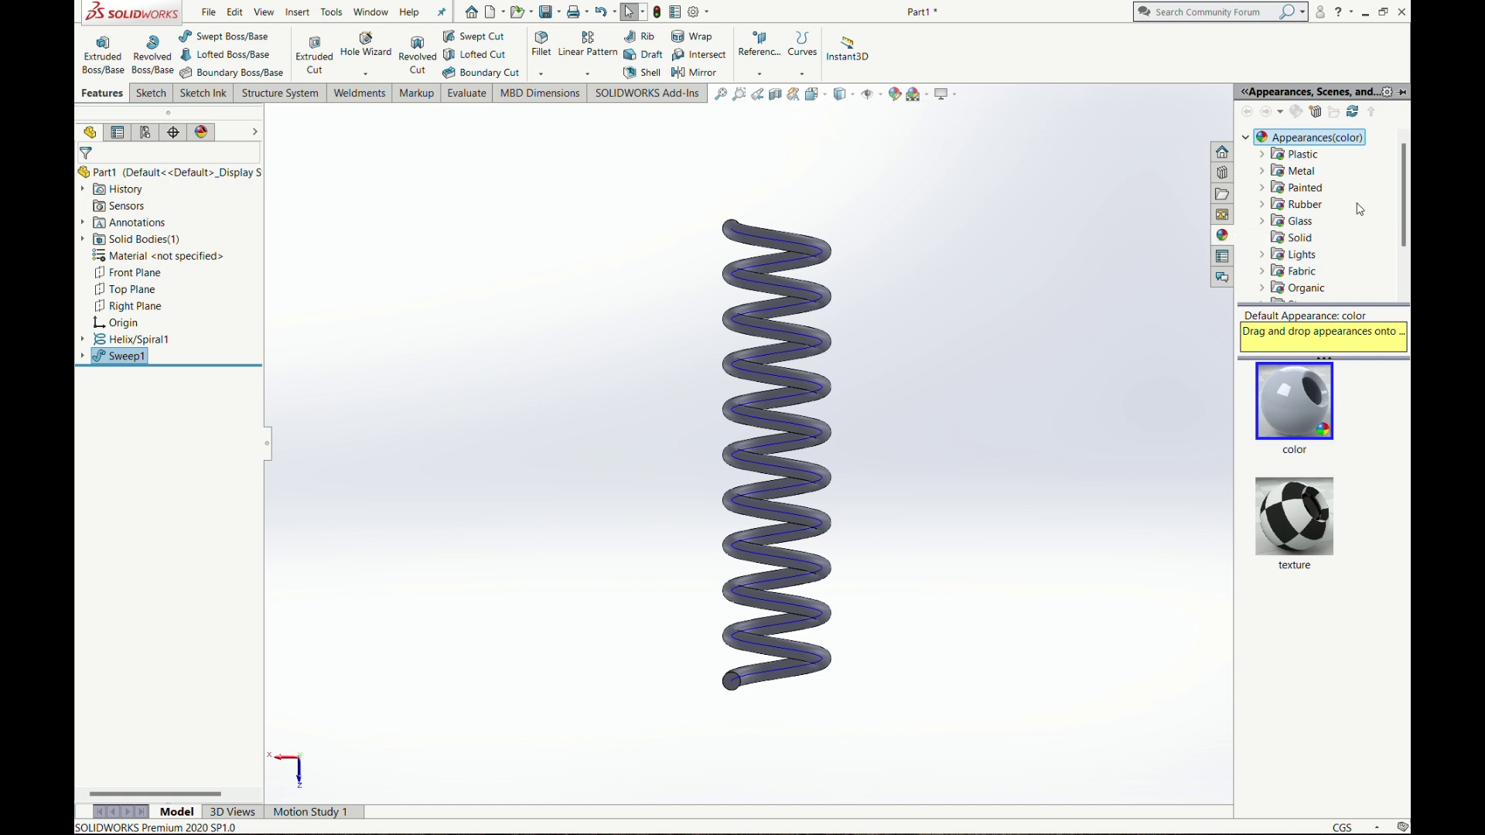
{"action": "left_click", "coordinate": [1263, 171]}
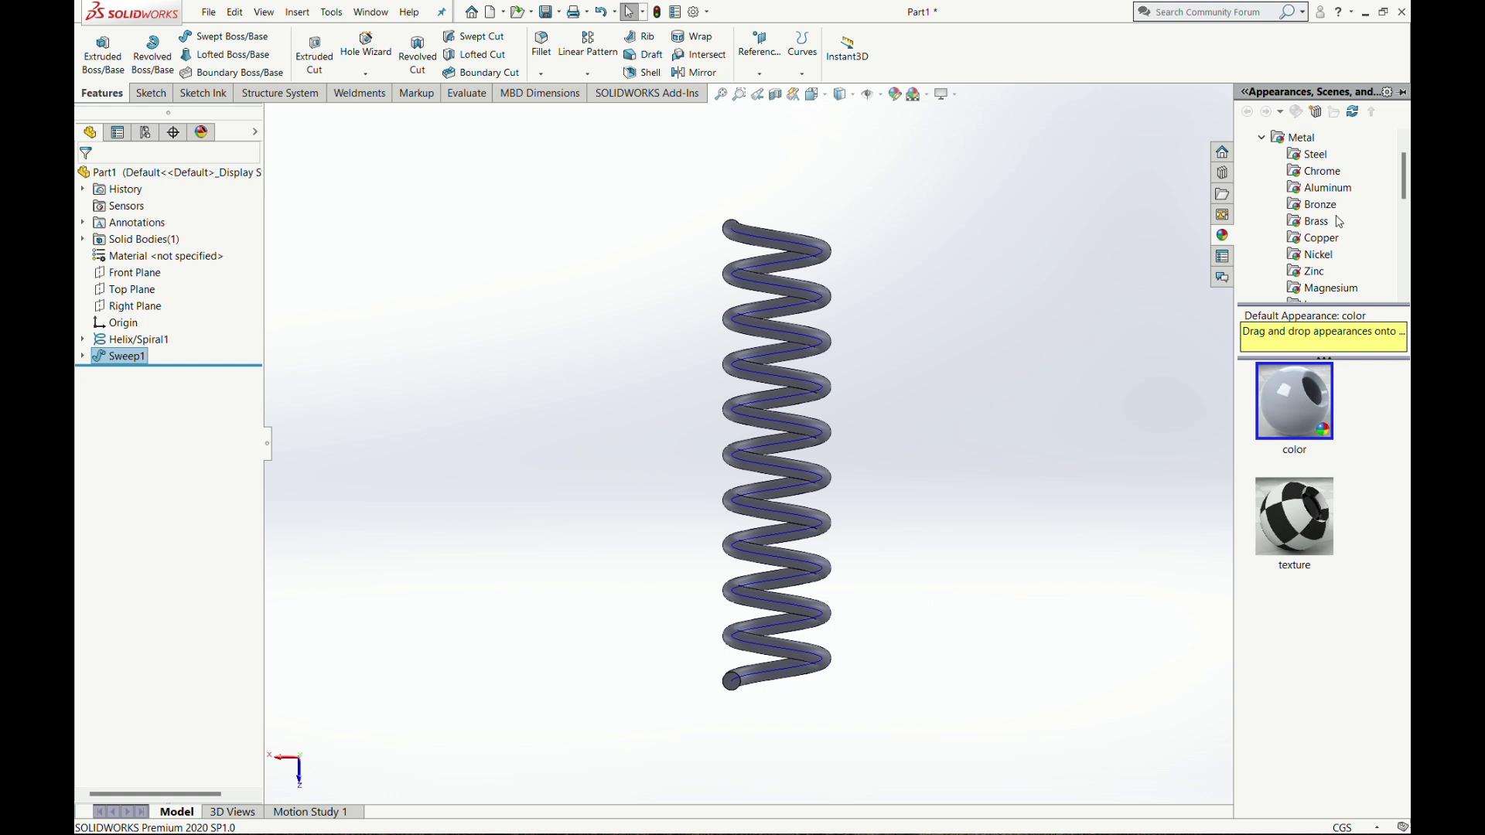
{"action": "left_click", "coordinate": [1314, 157]}
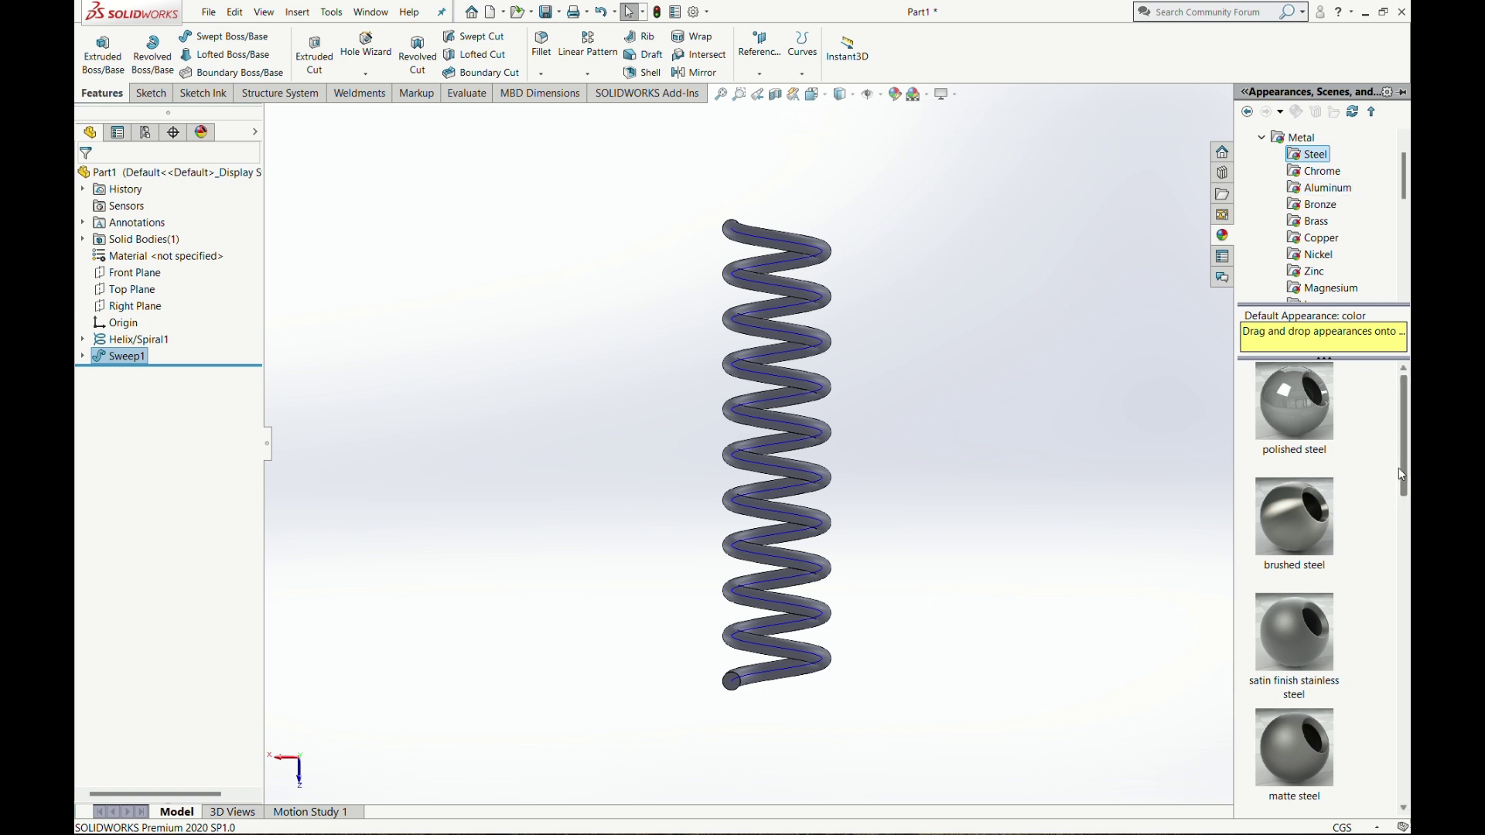
{"action": "left_click_drag", "start_coordinate": [1404, 473], "coordinate": [1408, 648]}
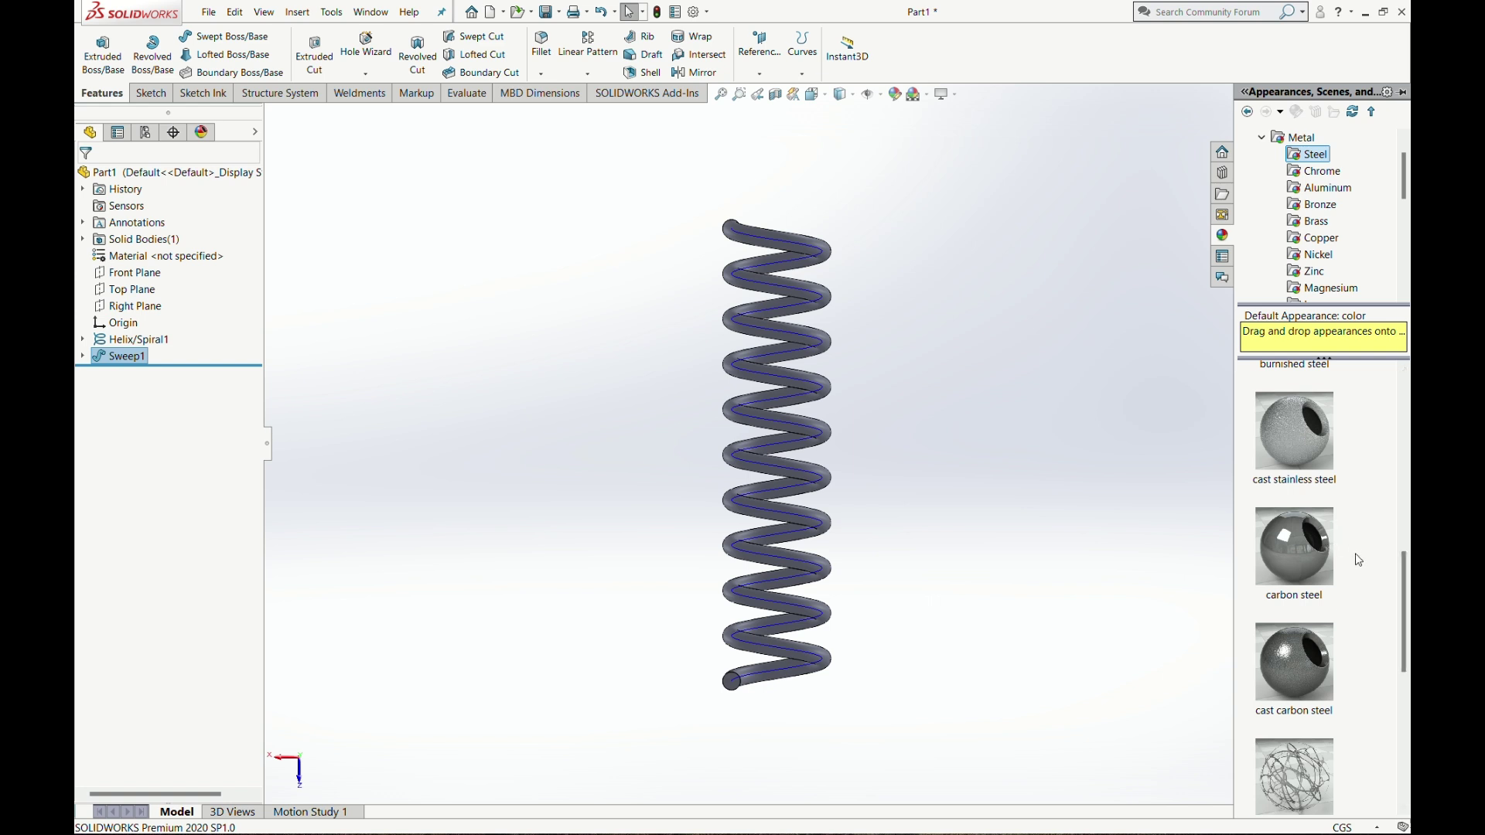
{"action": "left_click", "coordinate": [1309, 555]}
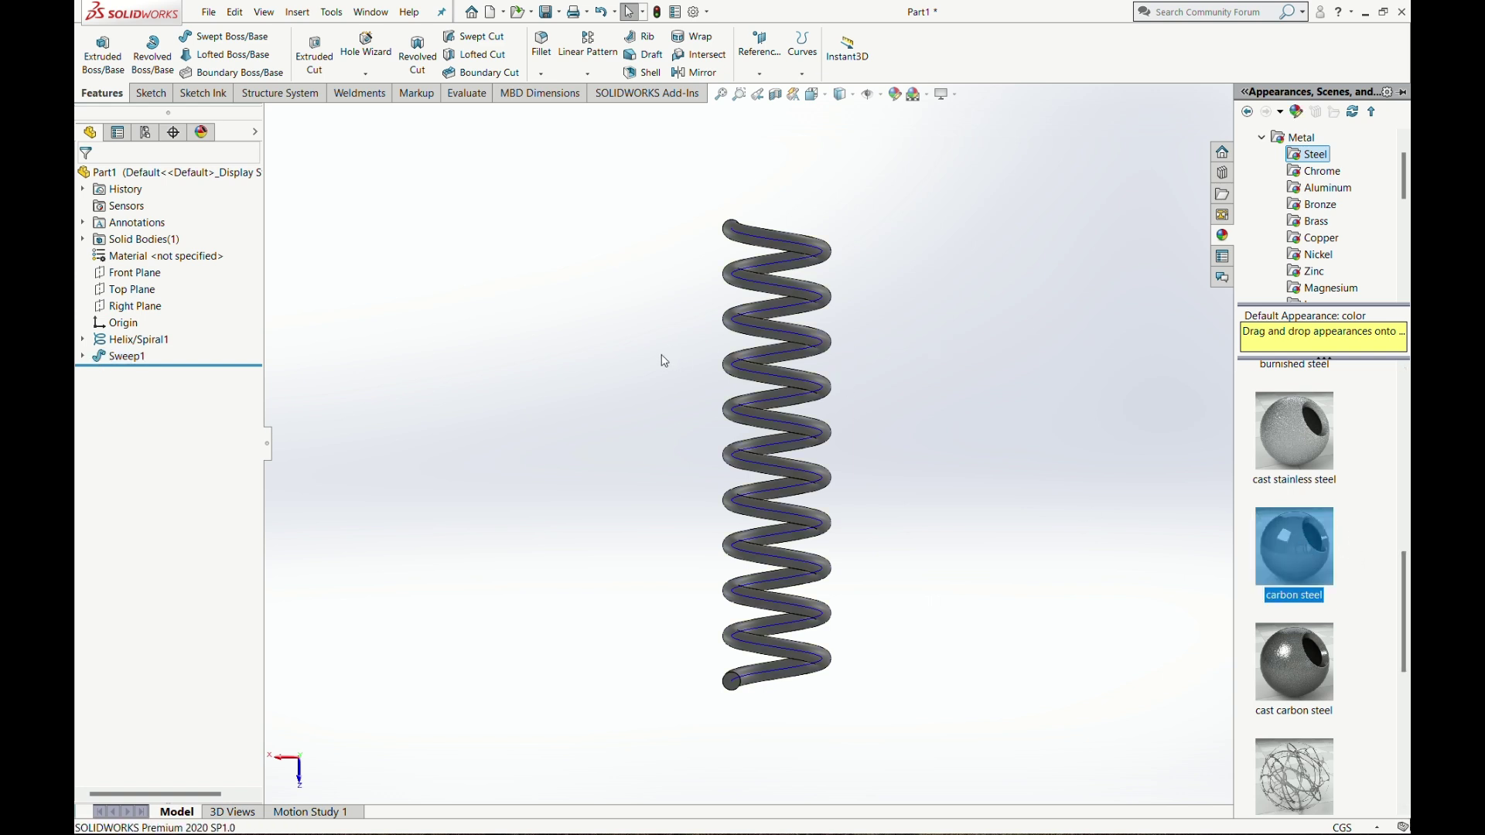
{"action": "scroll", "coordinate": [663, 349], "scroll_direction": "up", "scroll_amount": 1}
{"action": "scroll", "coordinate": [655, 359], "scroll_direction": "down", "scroll_amount": 2}
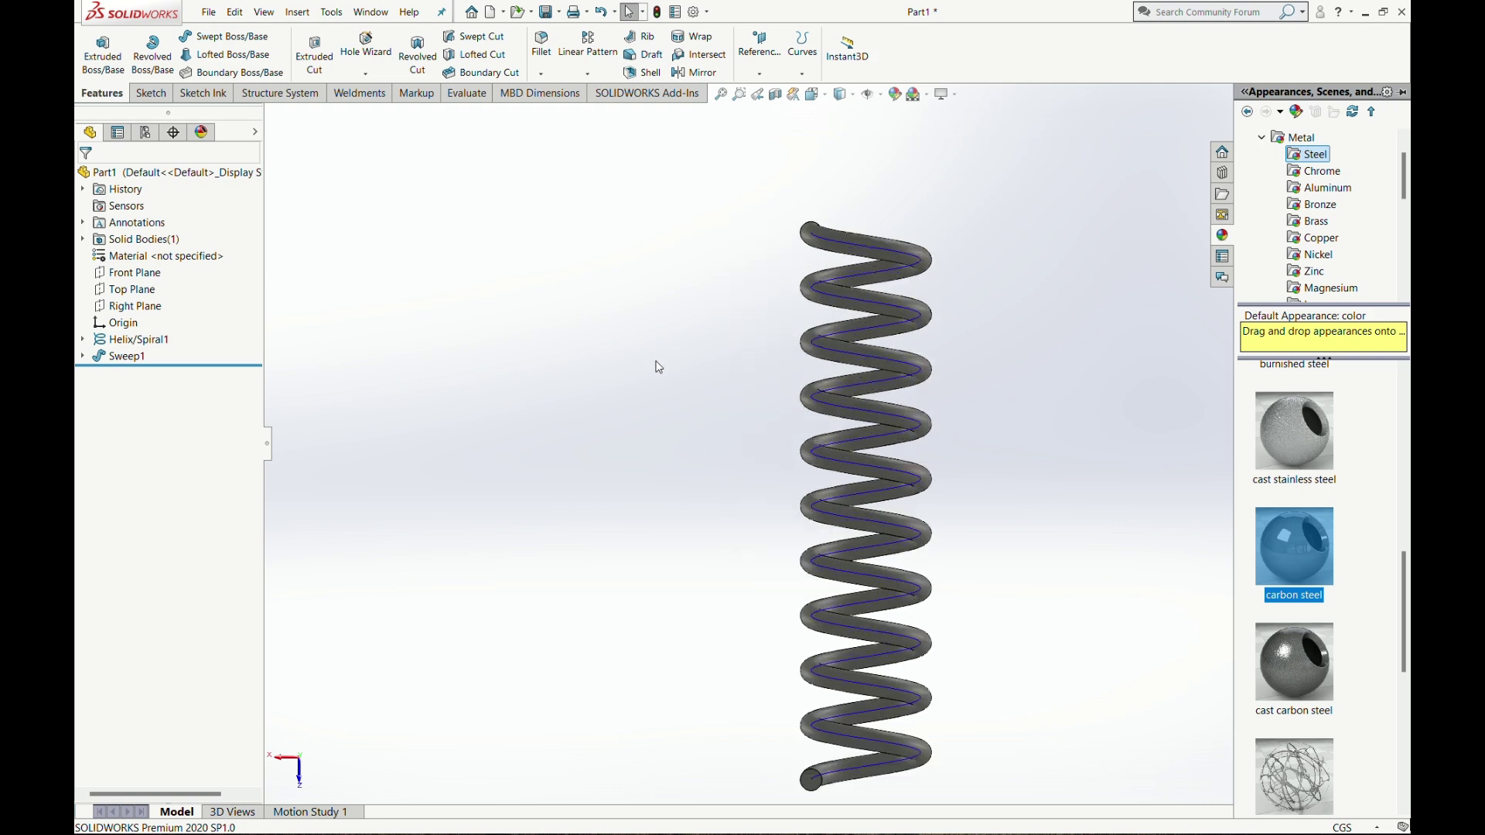
{"action": "scroll", "coordinate": [730, 452], "scroll_direction": "up", "scroll_amount": 1}
{"action": "scroll", "coordinate": [730, 453], "scroll_direction": "down", "scroll_amount": 1}
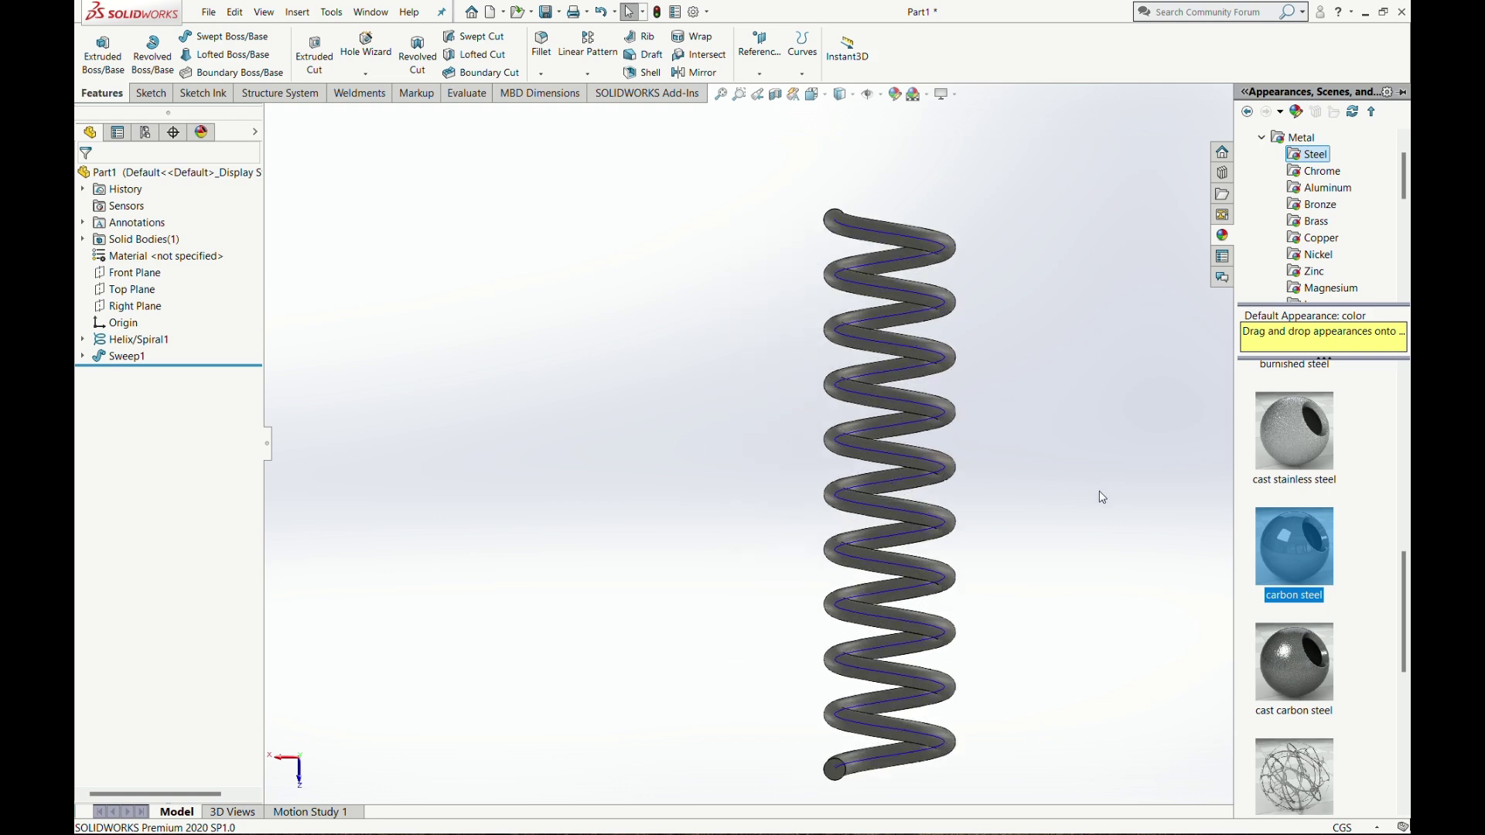